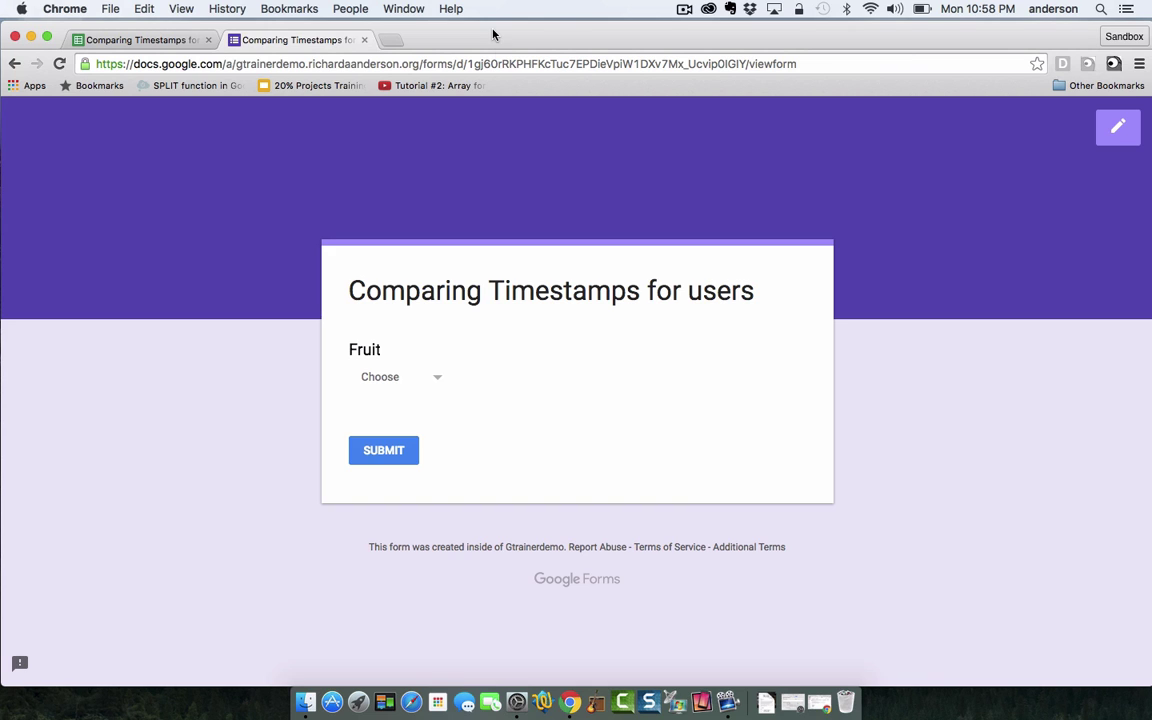
# Step: Review the Fruit choices in the form and switch to the spreadsheet that collects its timestamped responses
pyautogui.click(438, 382)
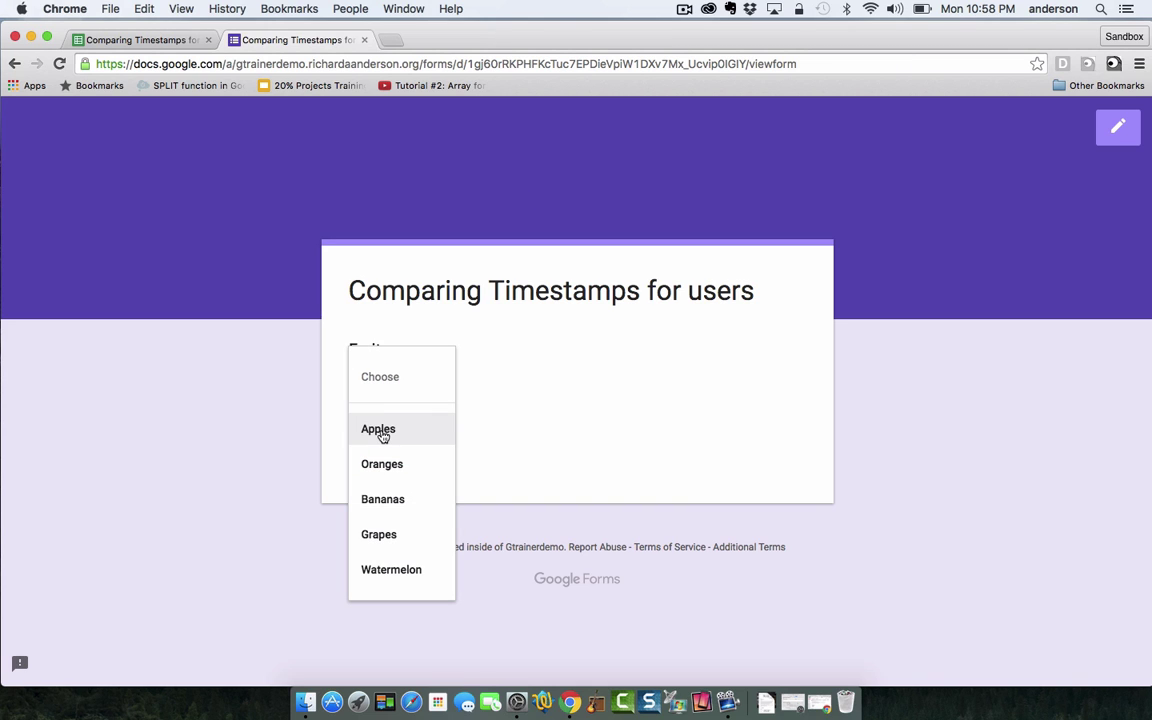
pyautogui.click(703, 360)
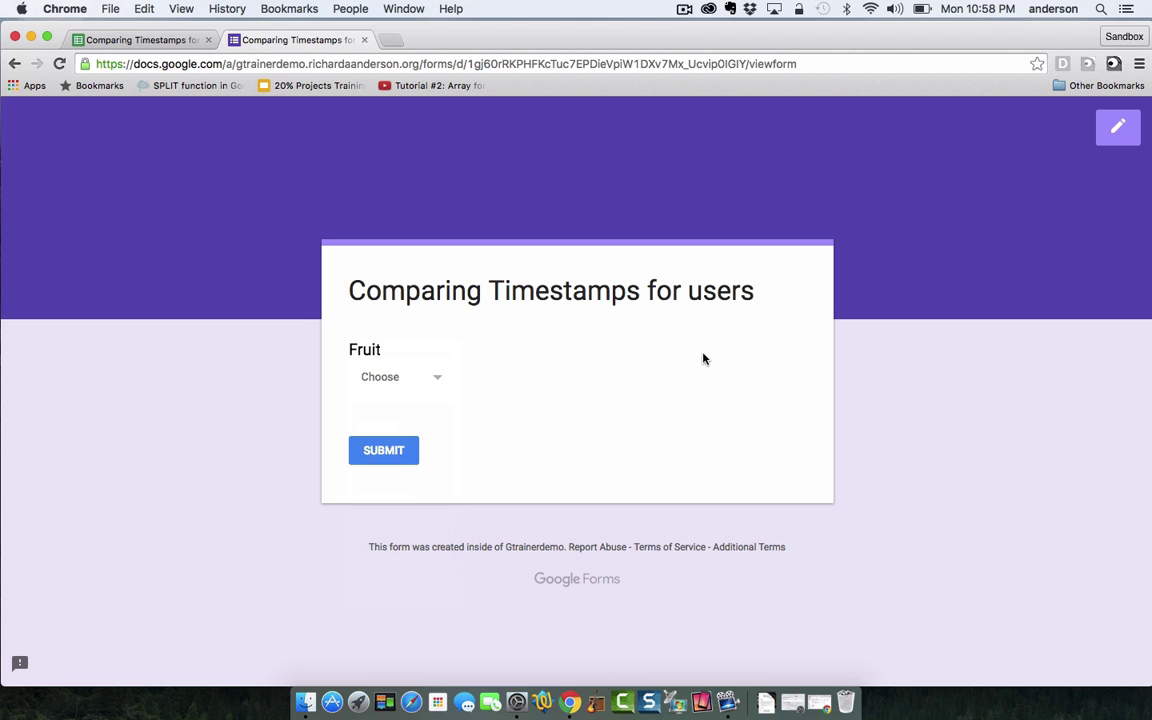
pyautogui.click(175, 40)
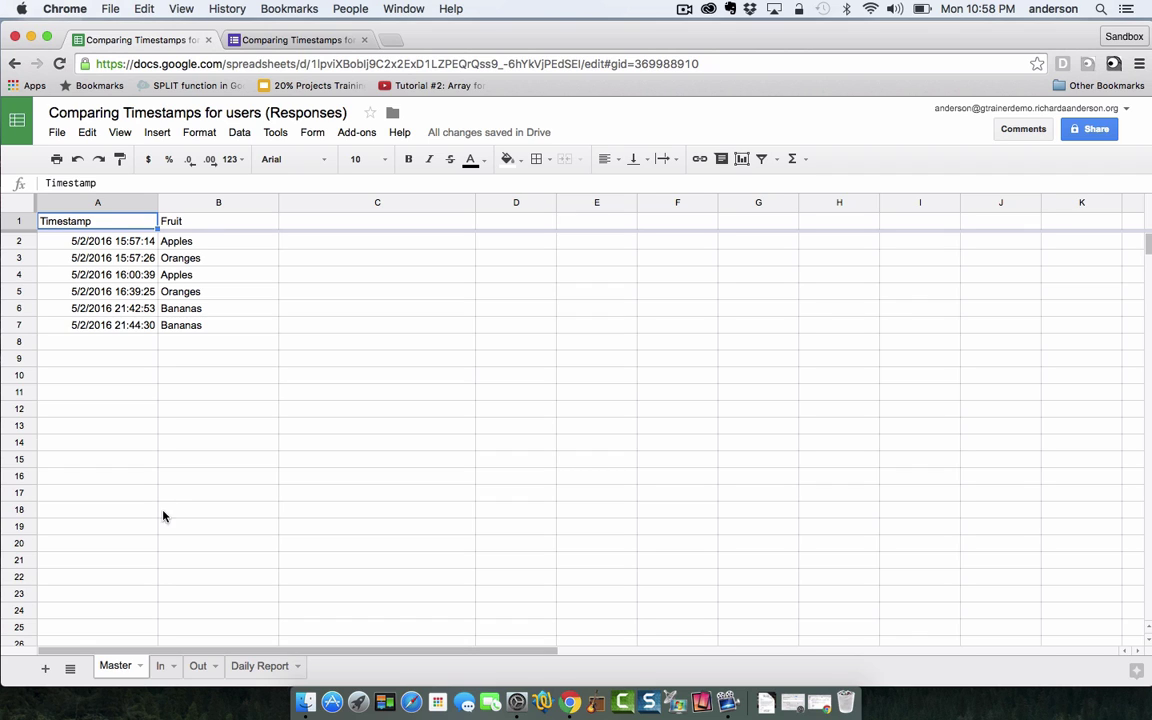
# Step: On the In sheet, inspect the date formula in A1 and the query formula in B1
pyautogui.click(161, 667)
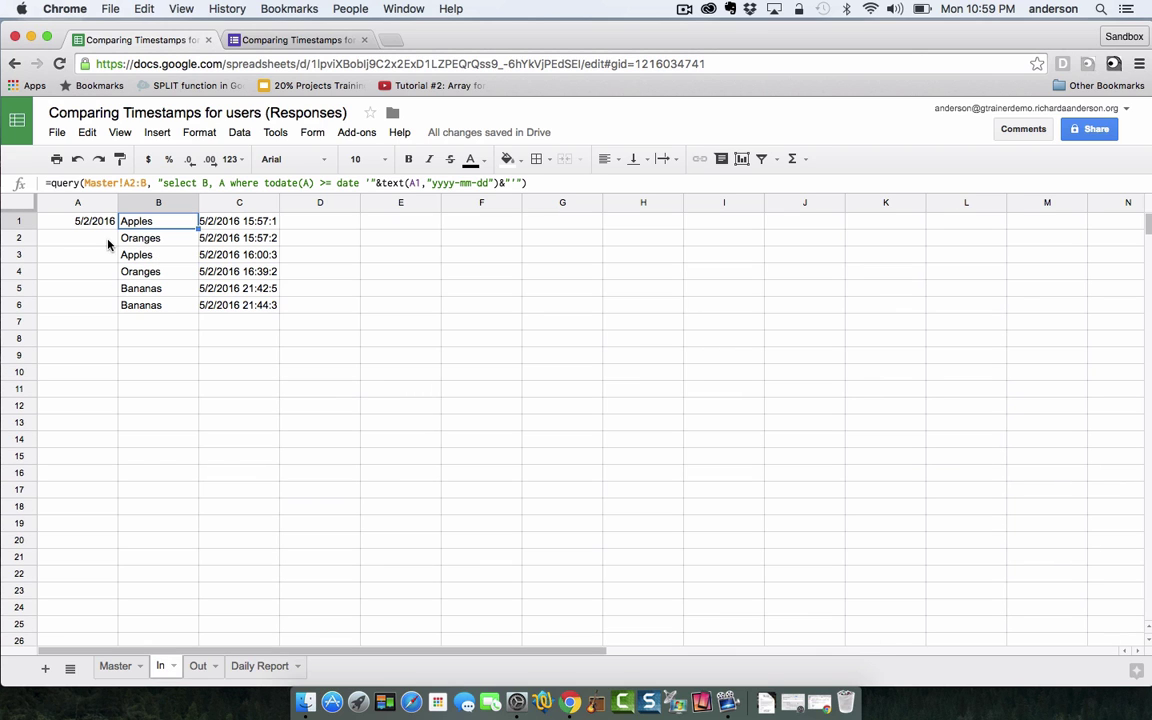
pyautogui.click(84, 224)
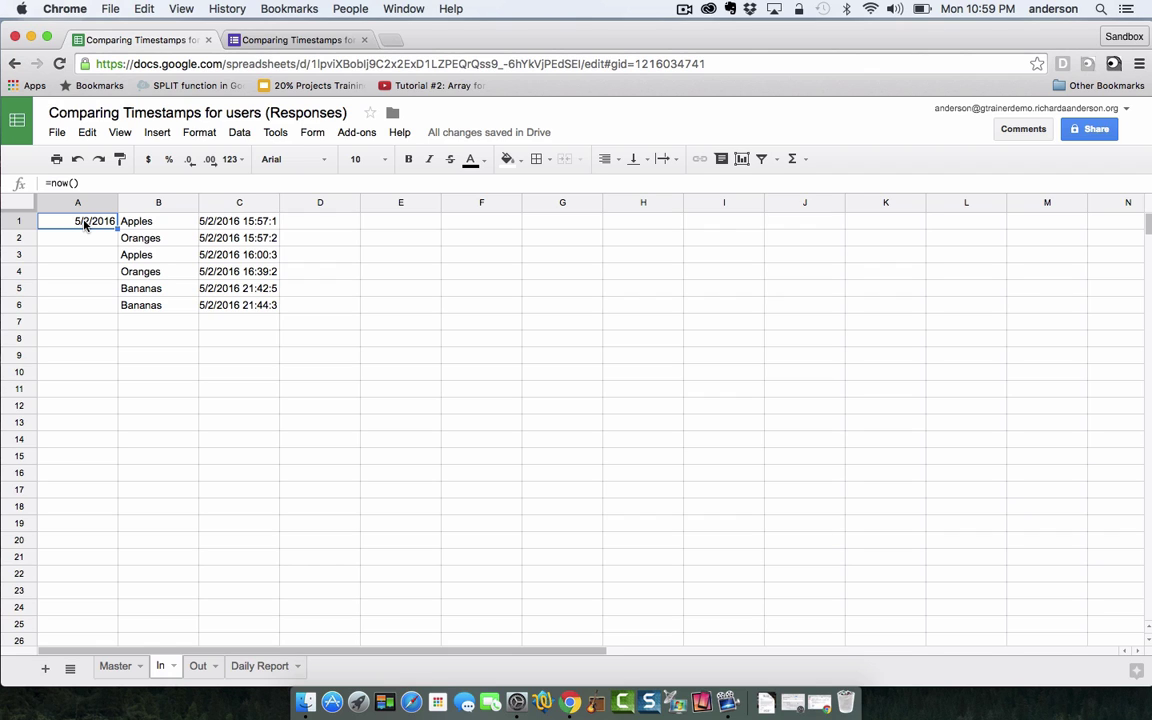
pyautogui.click(144, 222)
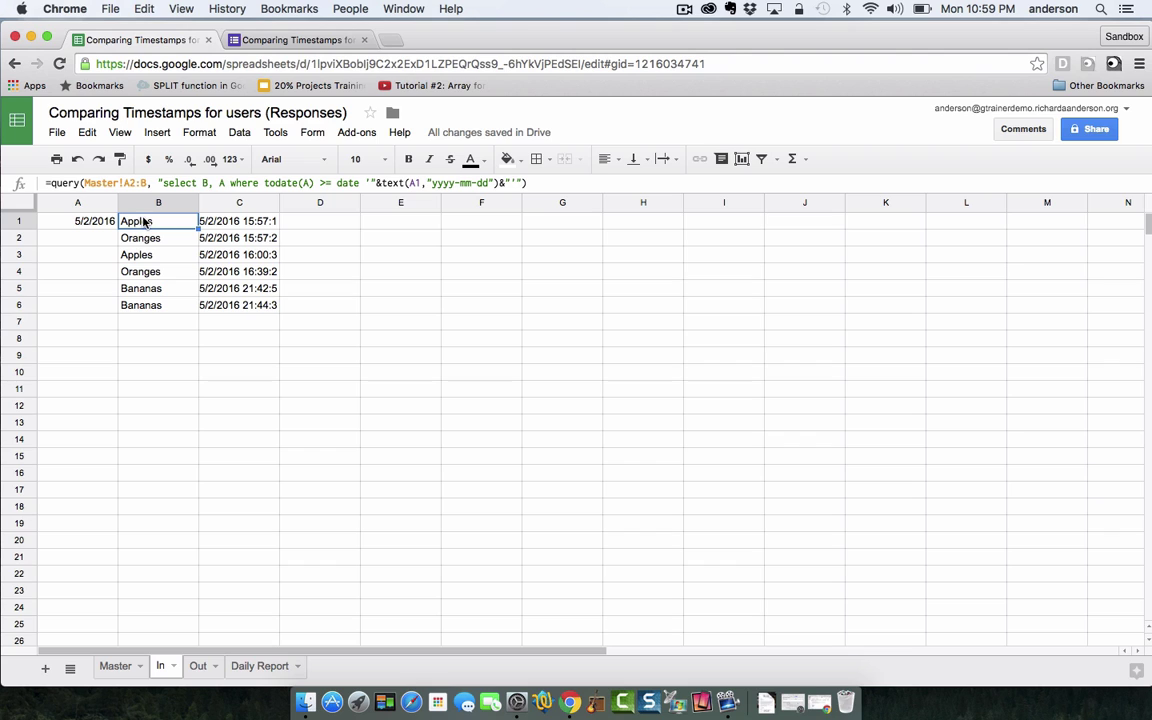
# Step: Replace the date formula in cell A1 of the In sheet with the fixed date 5/3/2016
pyautogui.click(90, 221)
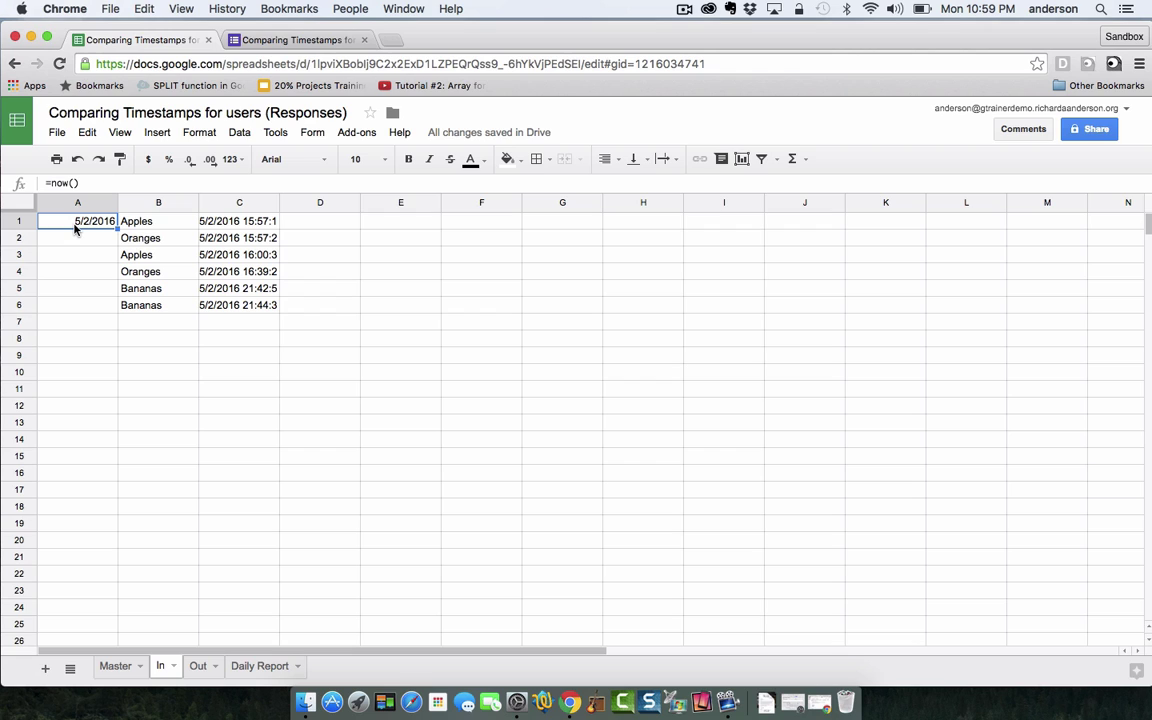
pyautogui.press('Delete')
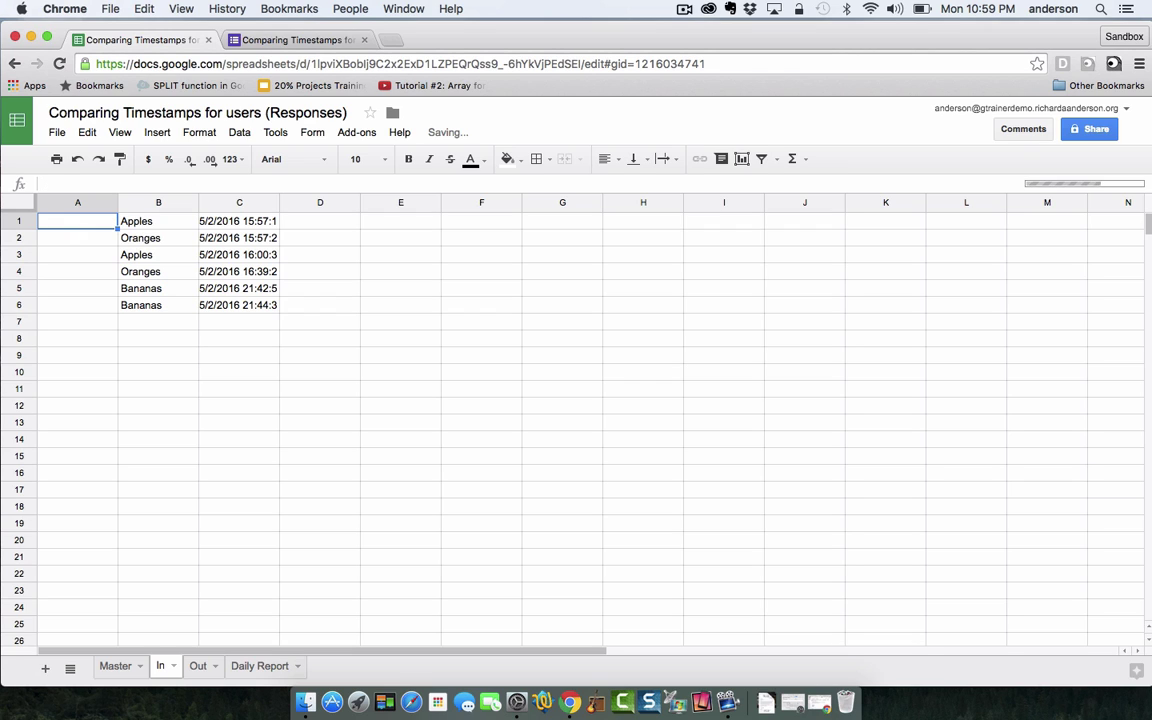
pyautogui.write('5/3/2016')
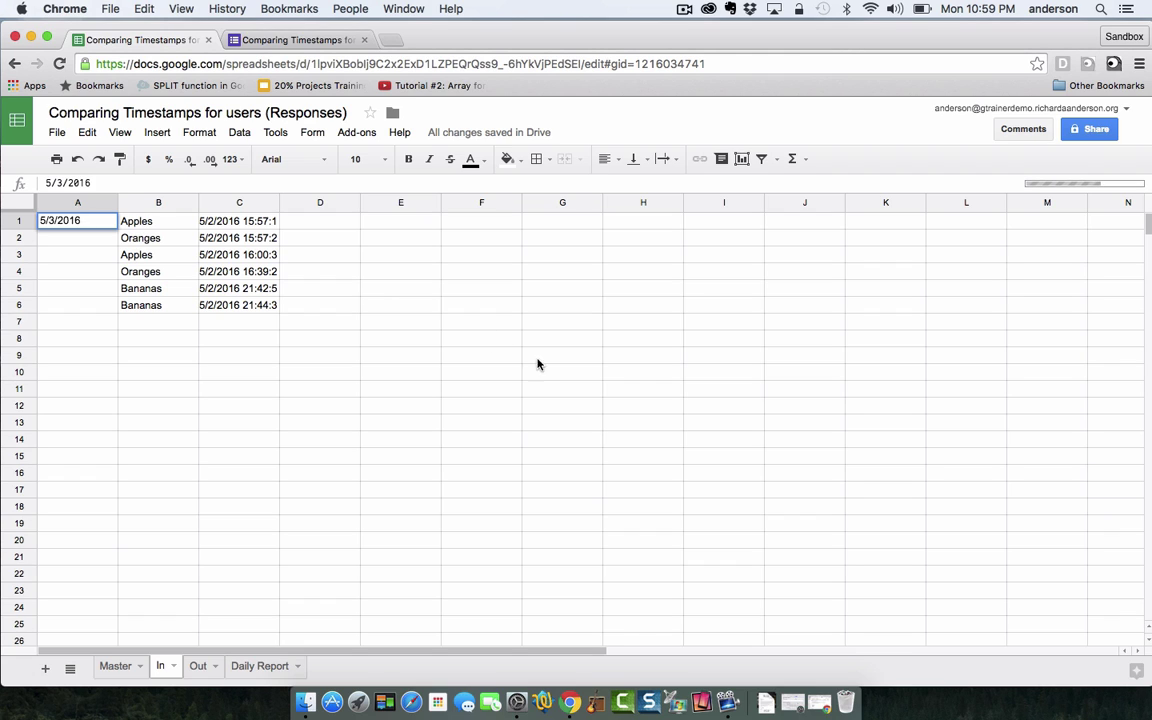
pyautogui.click(576, 389)
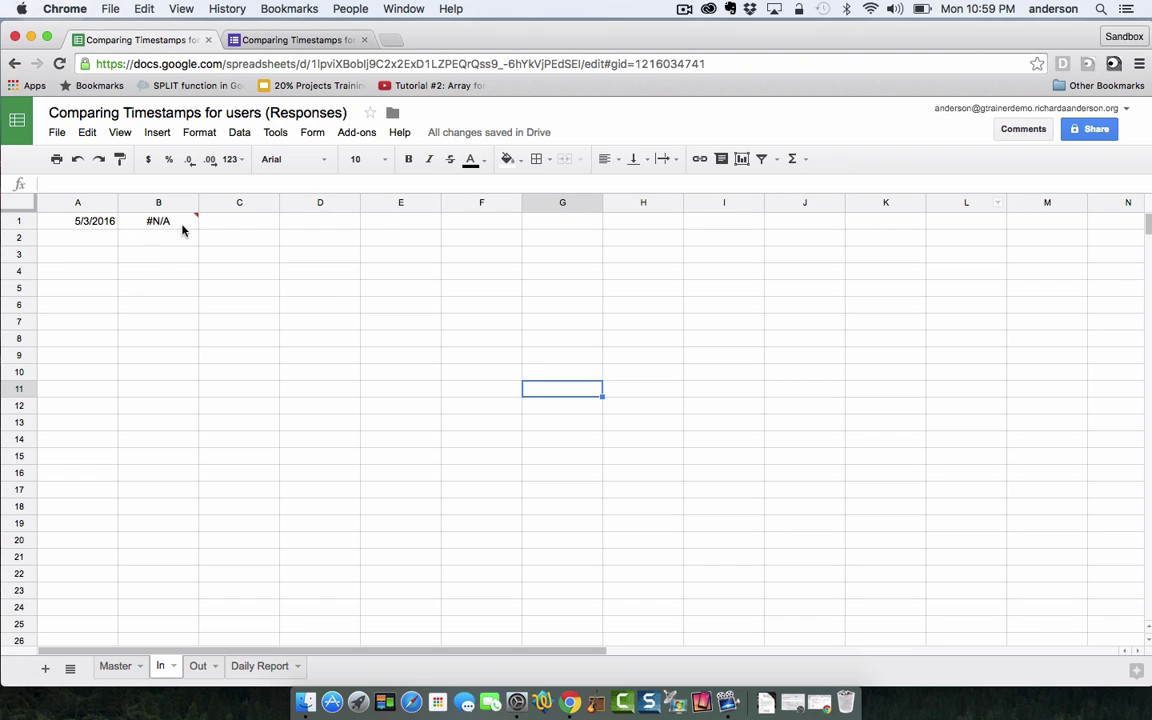
# Step: Replace the fixed date in cell A1 of the In sheet with the formula =now()
pyautogui.click(92, 225)
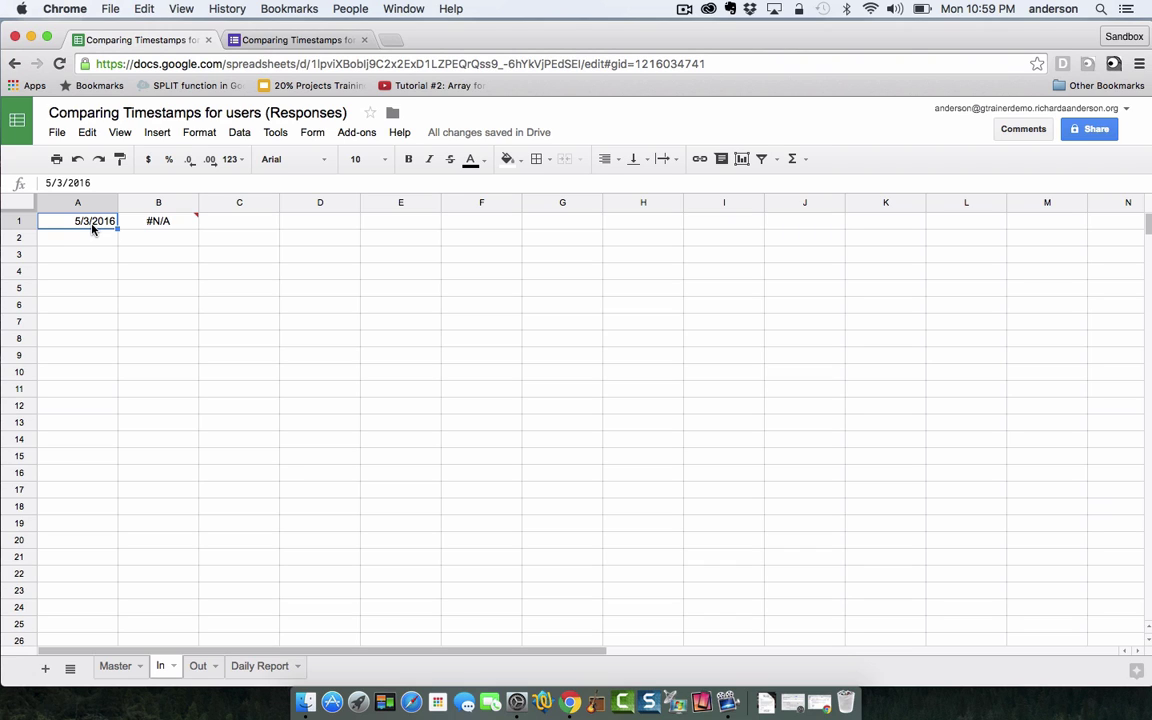
pyautogui.press('Delete')
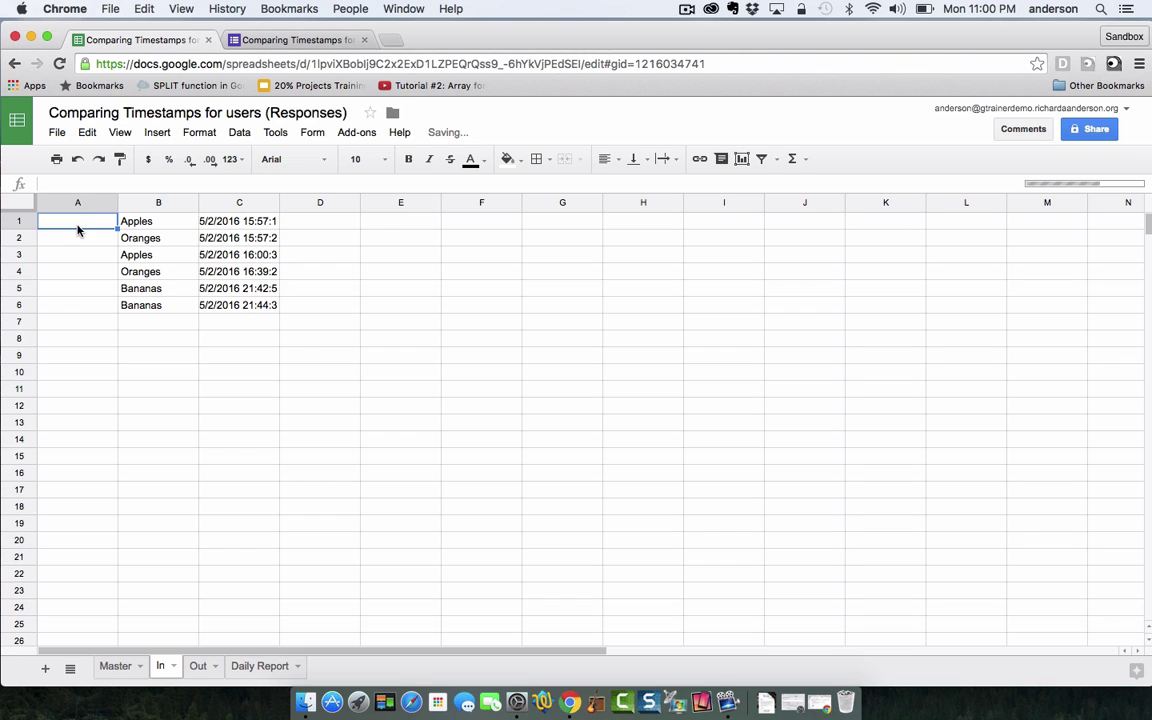
pyautogui.write('=')
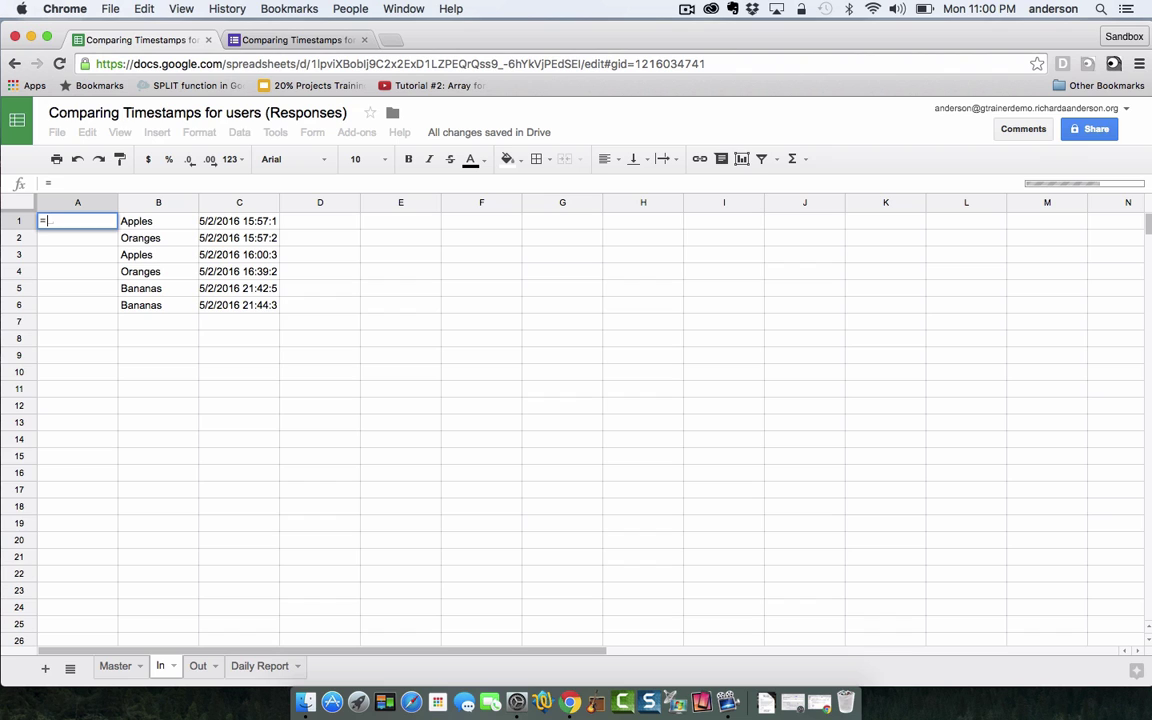
pyautogui.write('now()')
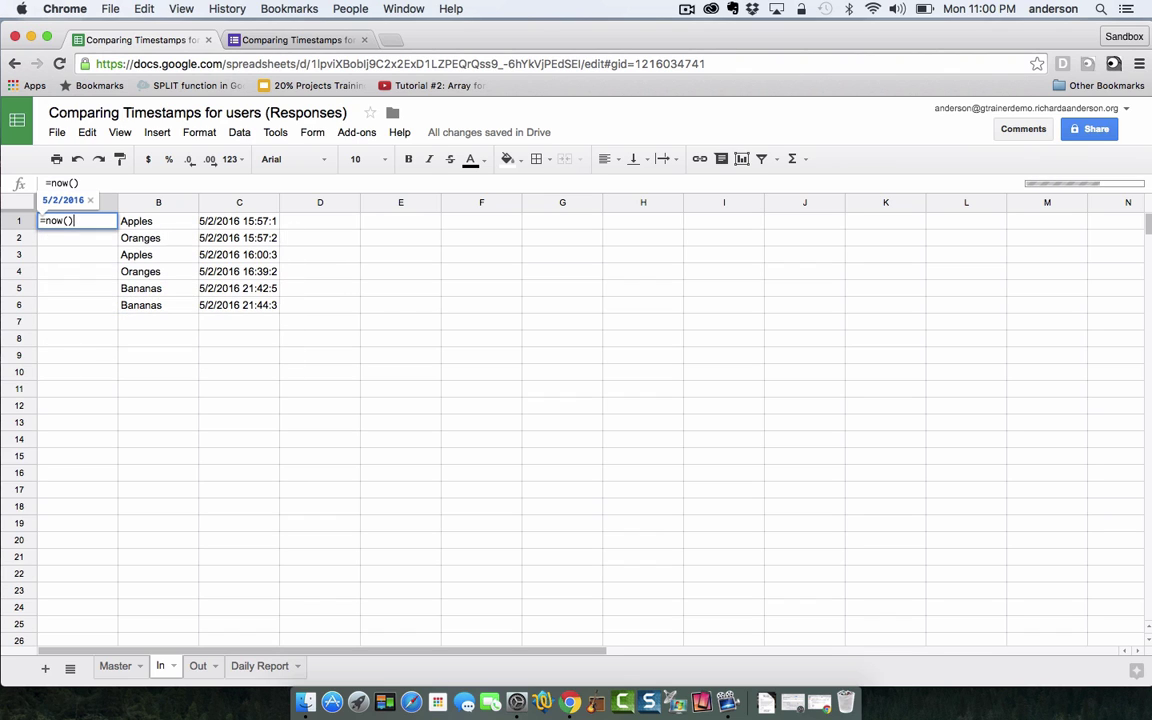
pyautogui.press('Return')
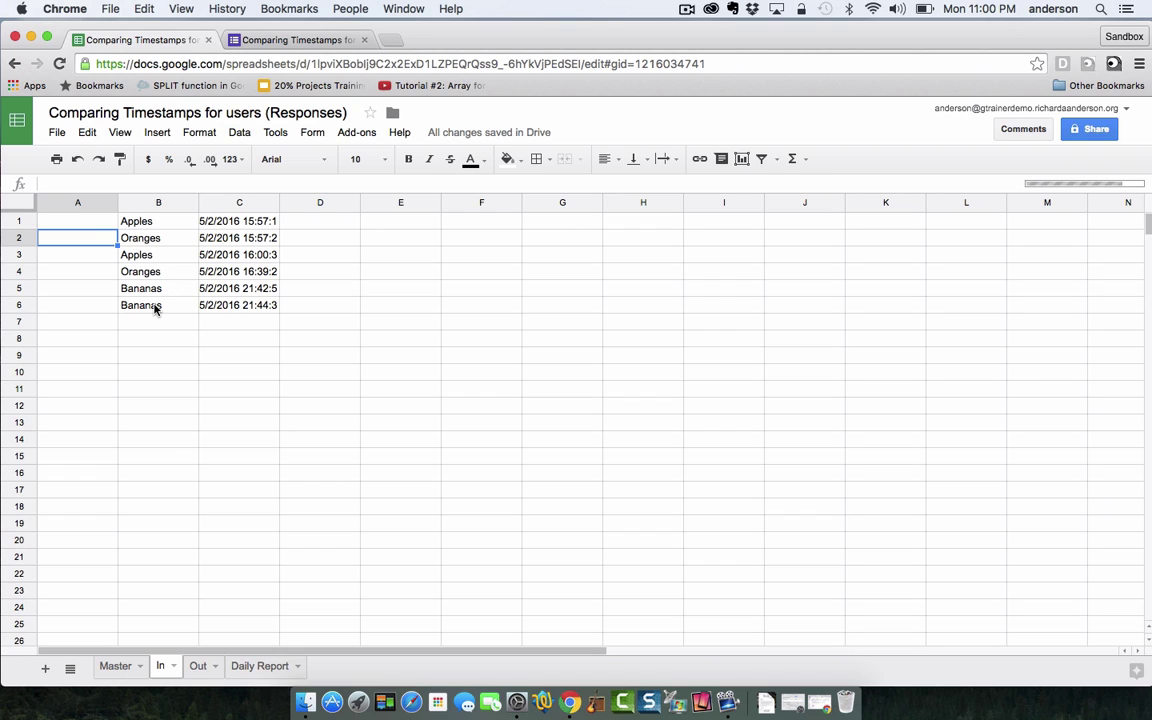
# Step: Compare the Master responses with the In sheet, inspecting the query formula in B1 and the timestamp in C1
pyautogui.click(116, 667)
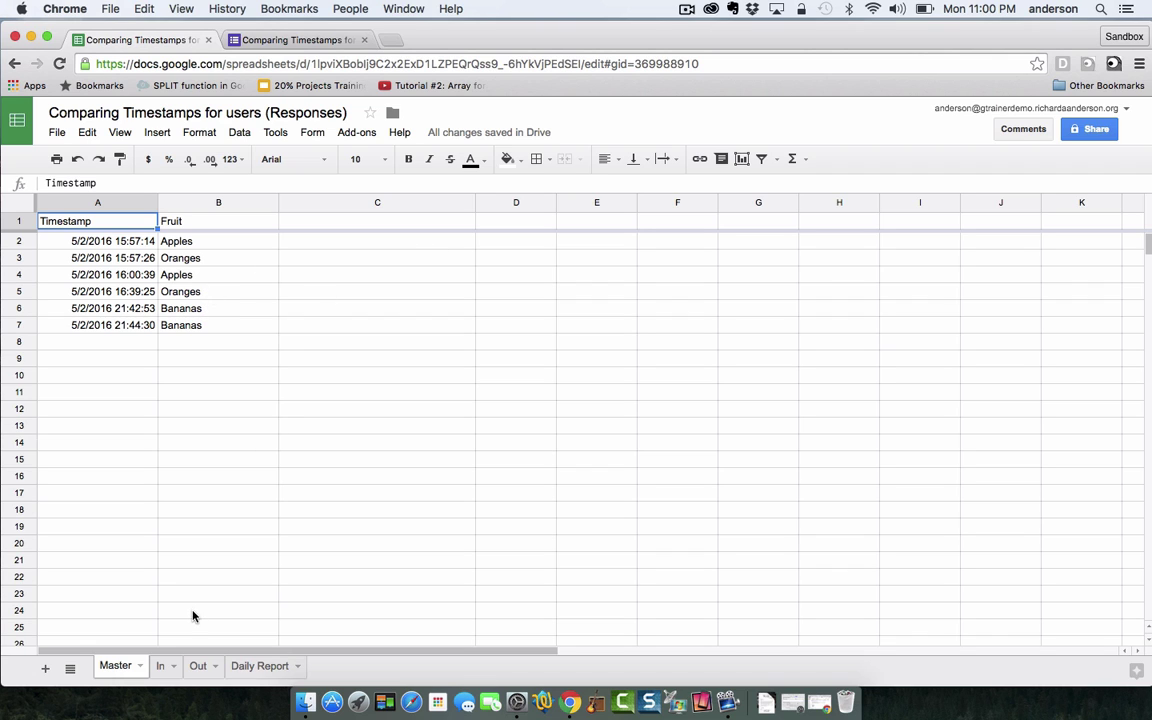
pyautogui.click(164, 666)
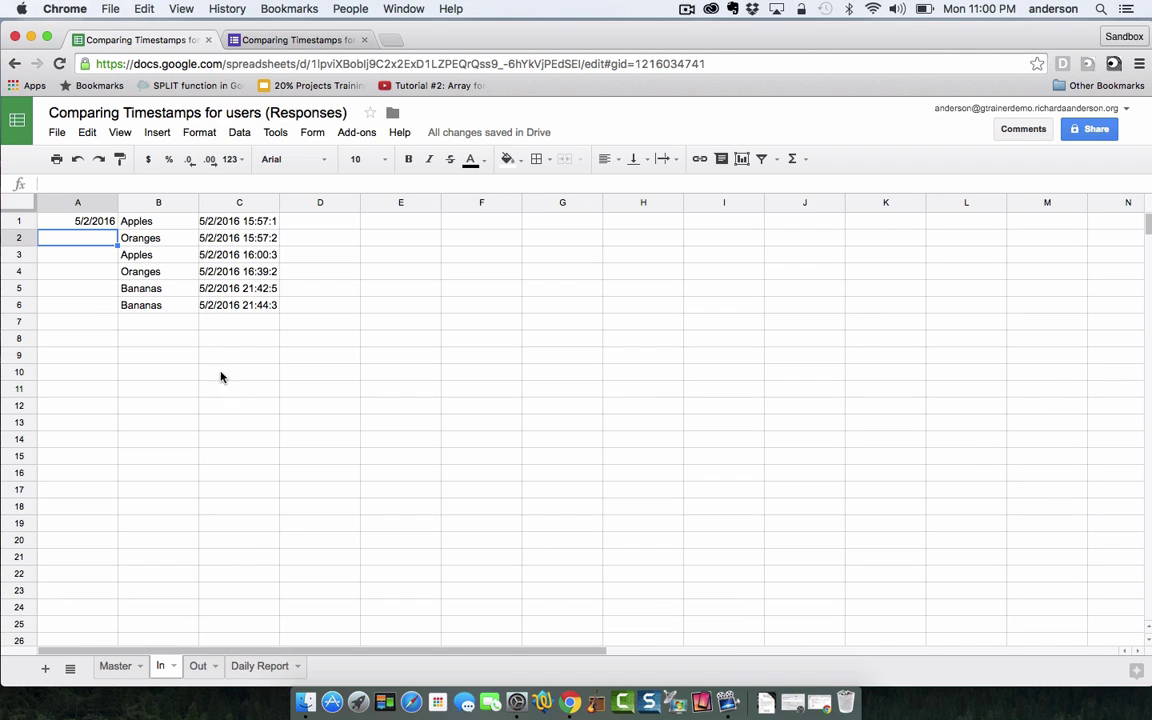
pyautogui.click(150, 220)
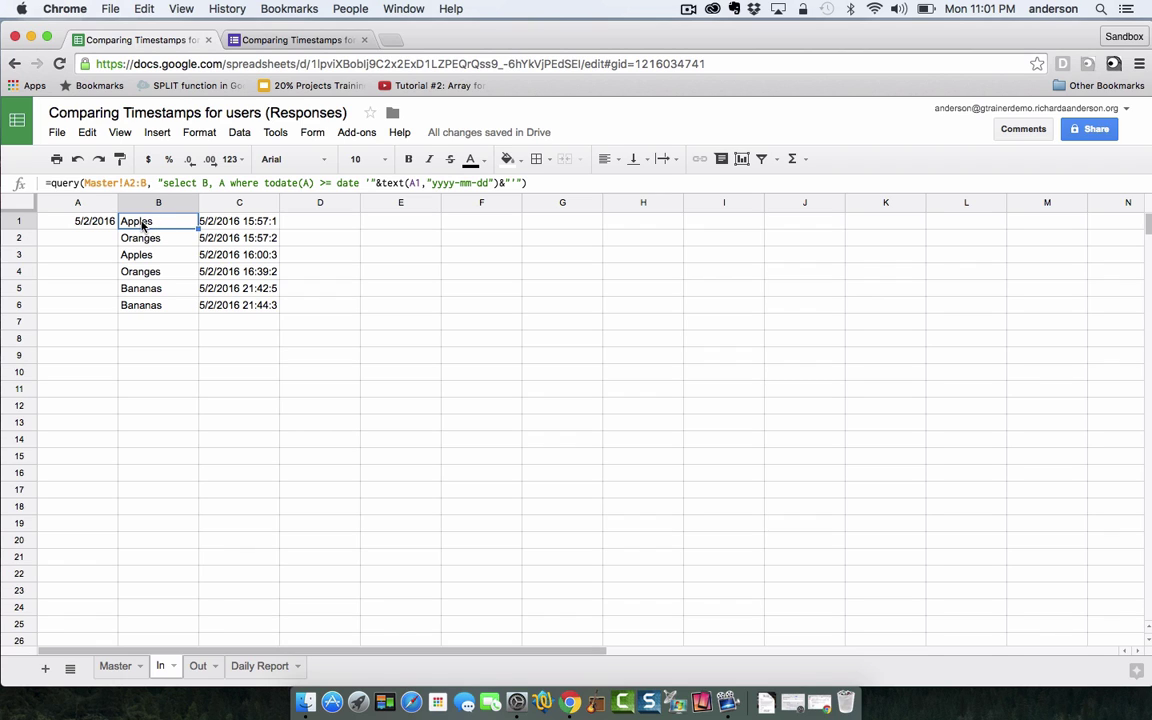
pyautogui.click(212, 222)
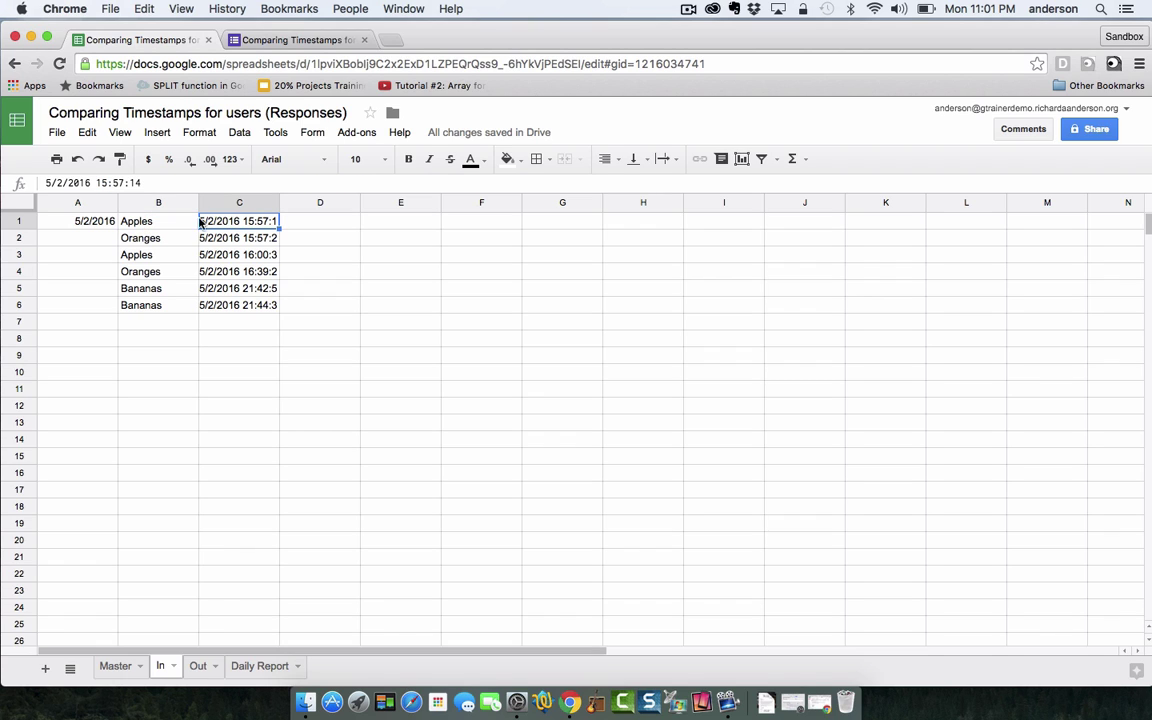
pyautogui.click(163, 222)
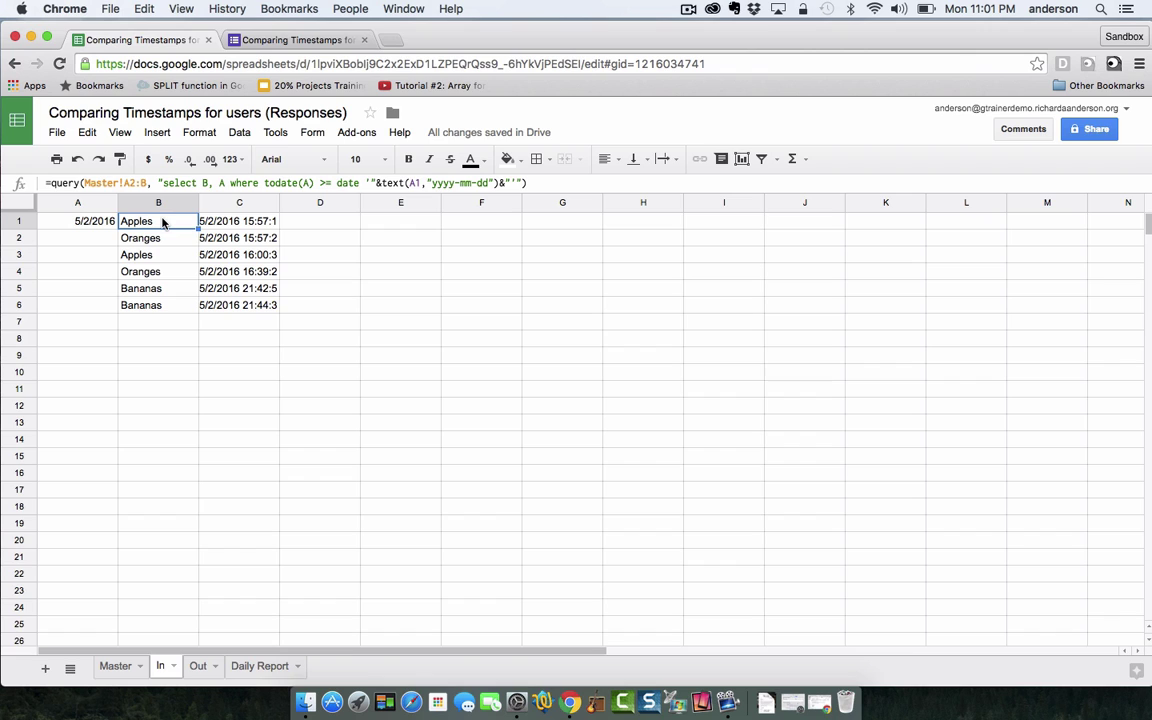
# Step: On the Out sheet, examine the sorted query formula in A1 and the order of the entries and timestamps it returns
pyautogui.click(199, 668)
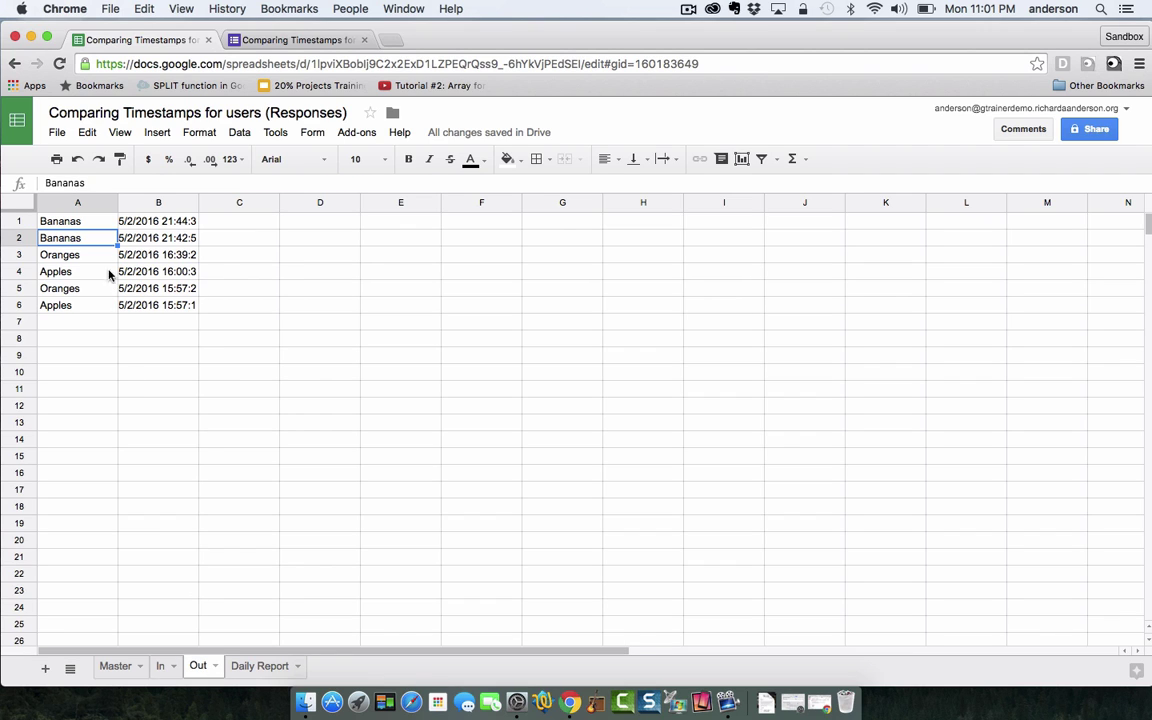
pyautogui.click(172, 226)
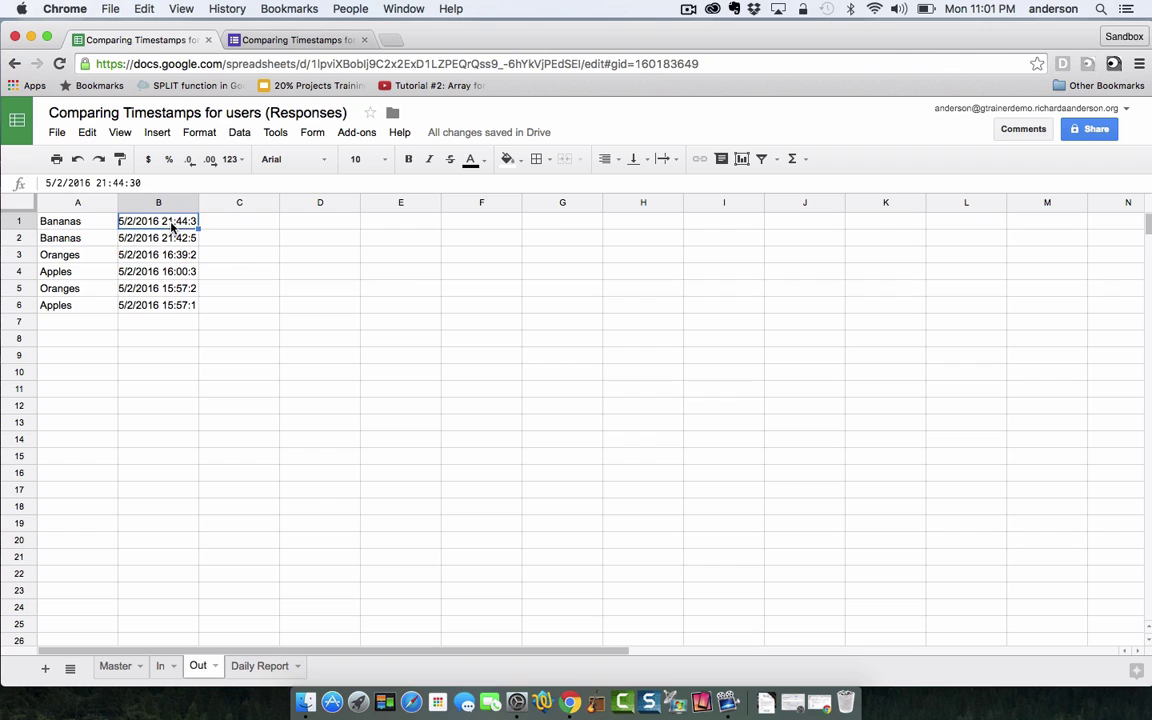
pyautogui.click(86, 223)
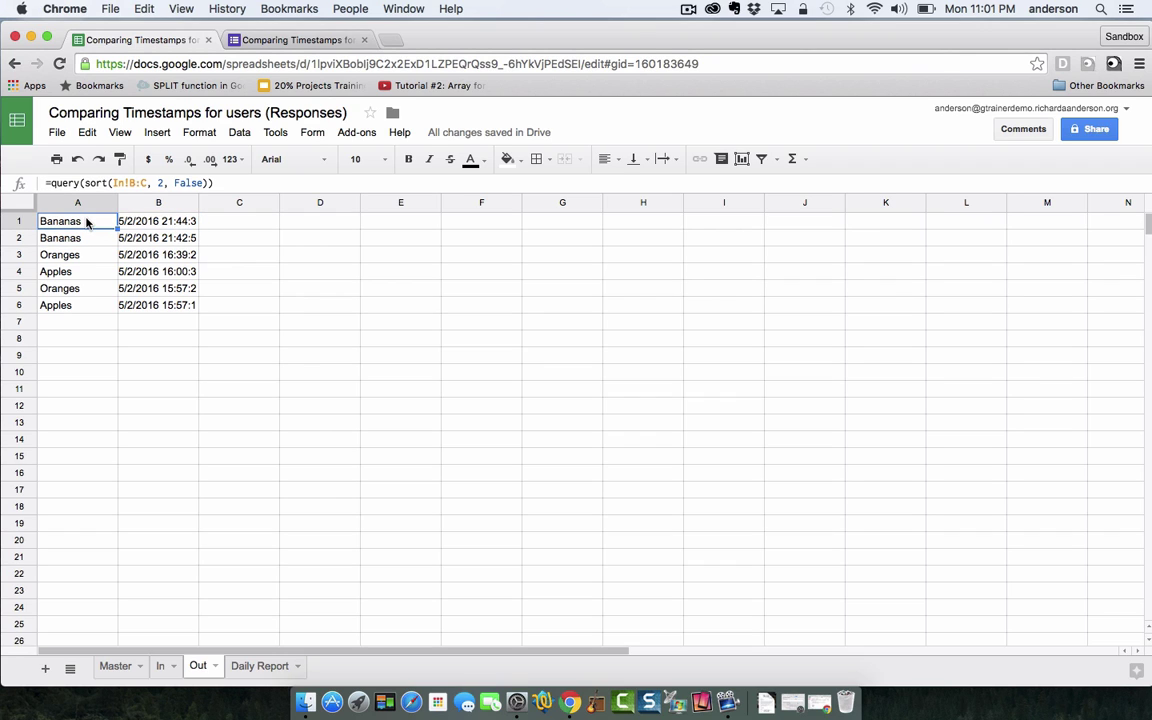
pyautogui.click(74, 272)
pyautogui.click(172, 272)
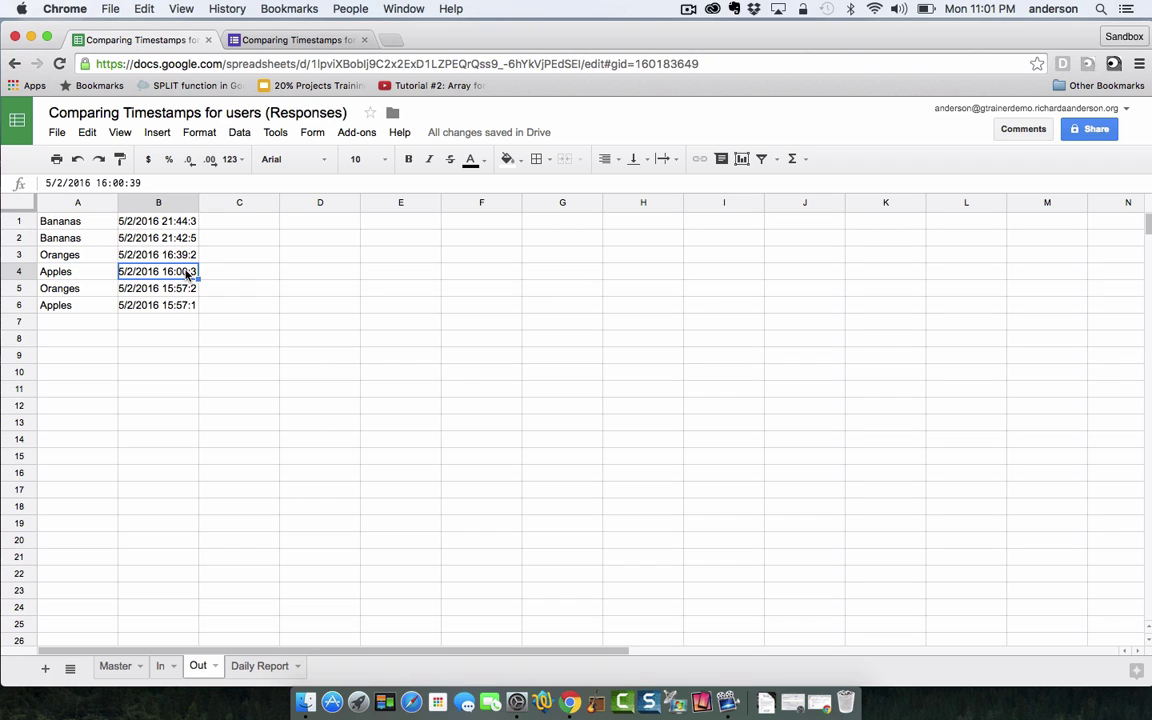
pyautogui.click(70, 223)
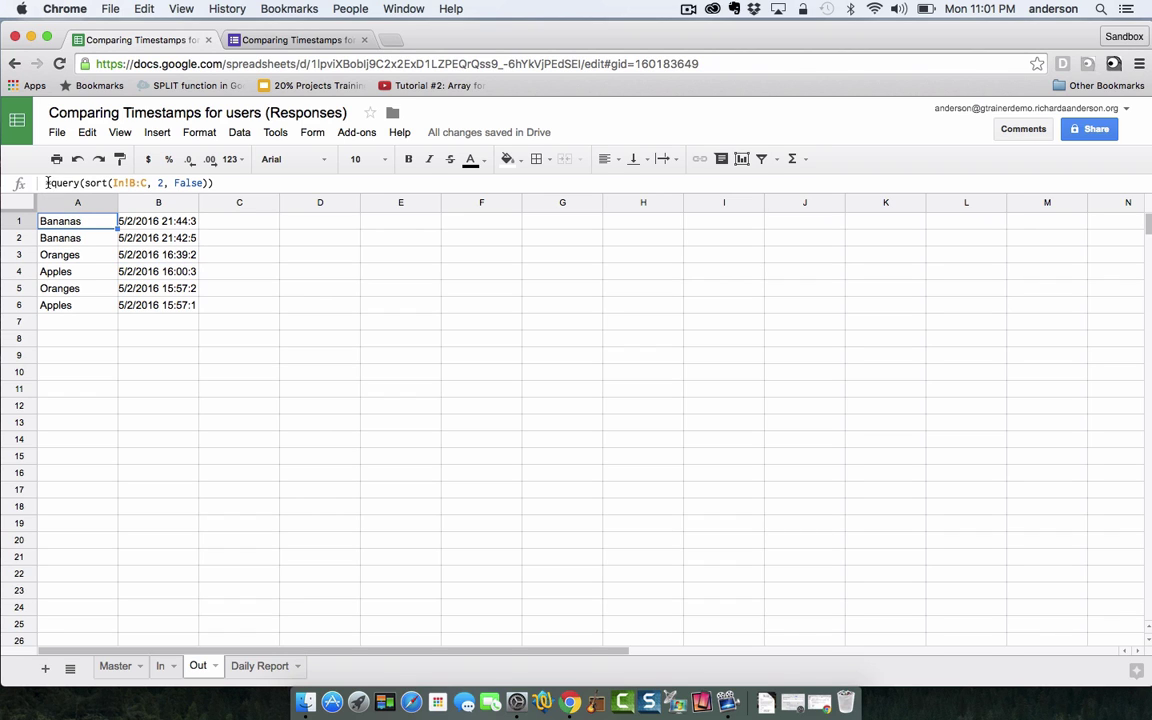
pyautogui.moveTo(45, 183); pyautogui.dragTo(217, 184)
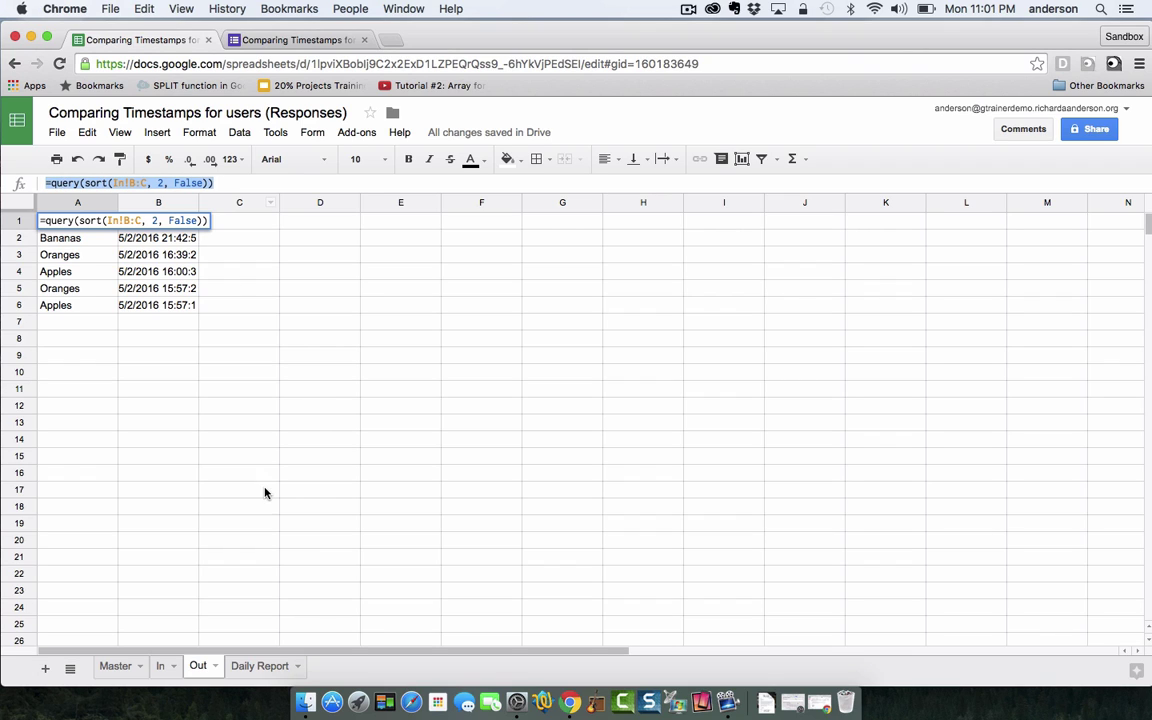
# Step: On the Daily Report sheet, inspect the student list and the Sign-out lookup formula in B2, checking its source data on the Out sheet
pyautogui.click(256, 666)
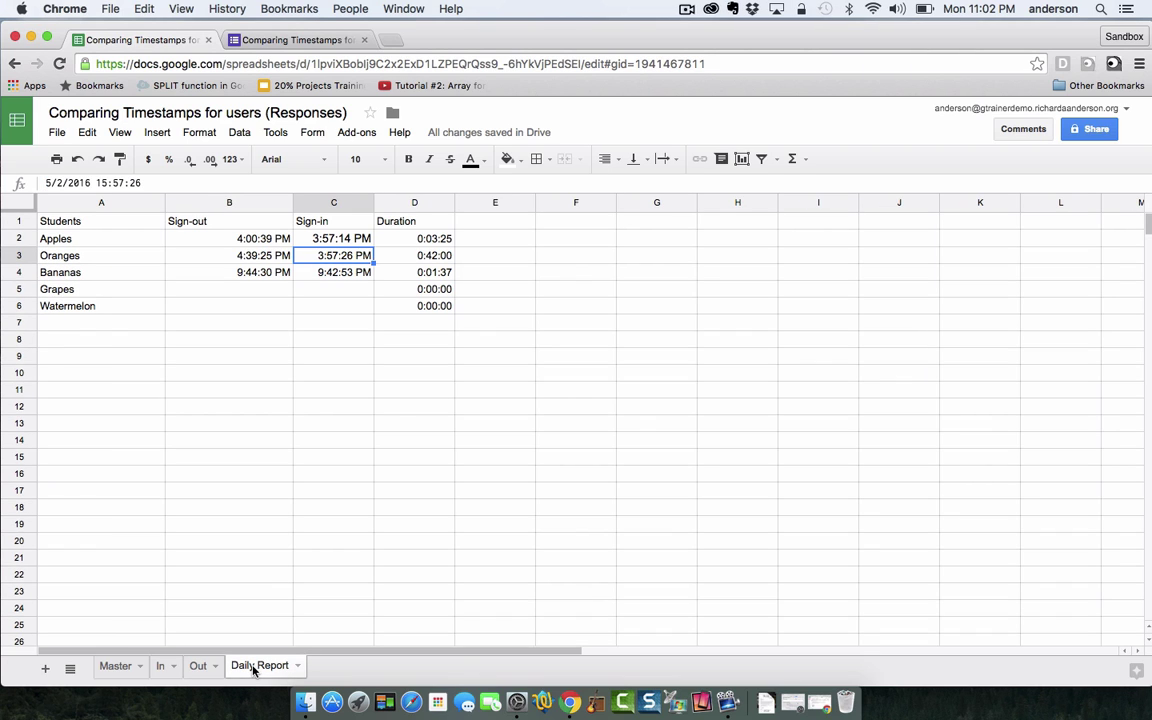
pyautogui.click(92, 240)
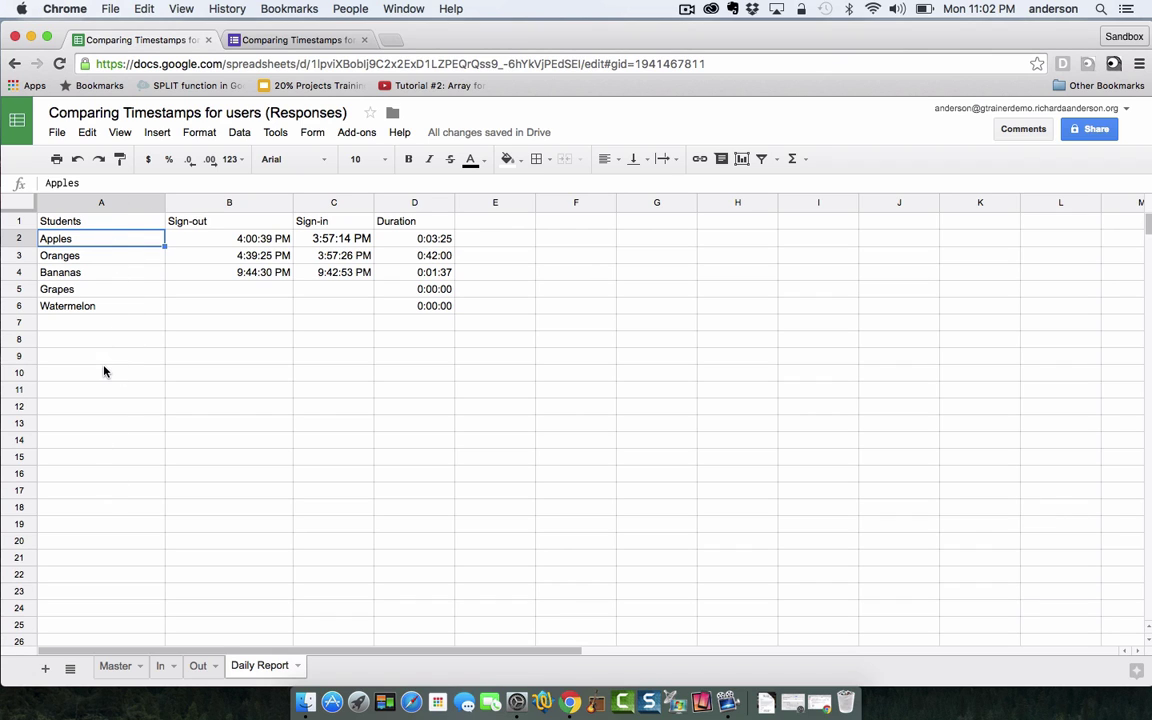
pyautogui.click(221, 240)
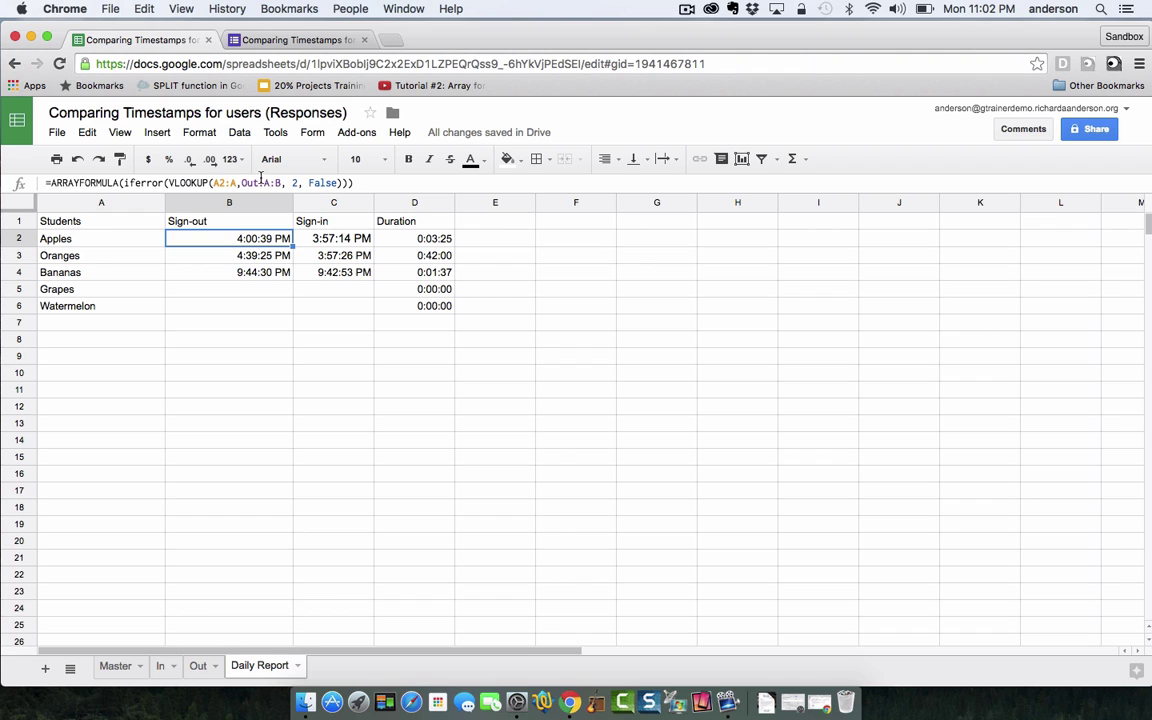
pyautogui.click(198, 667)
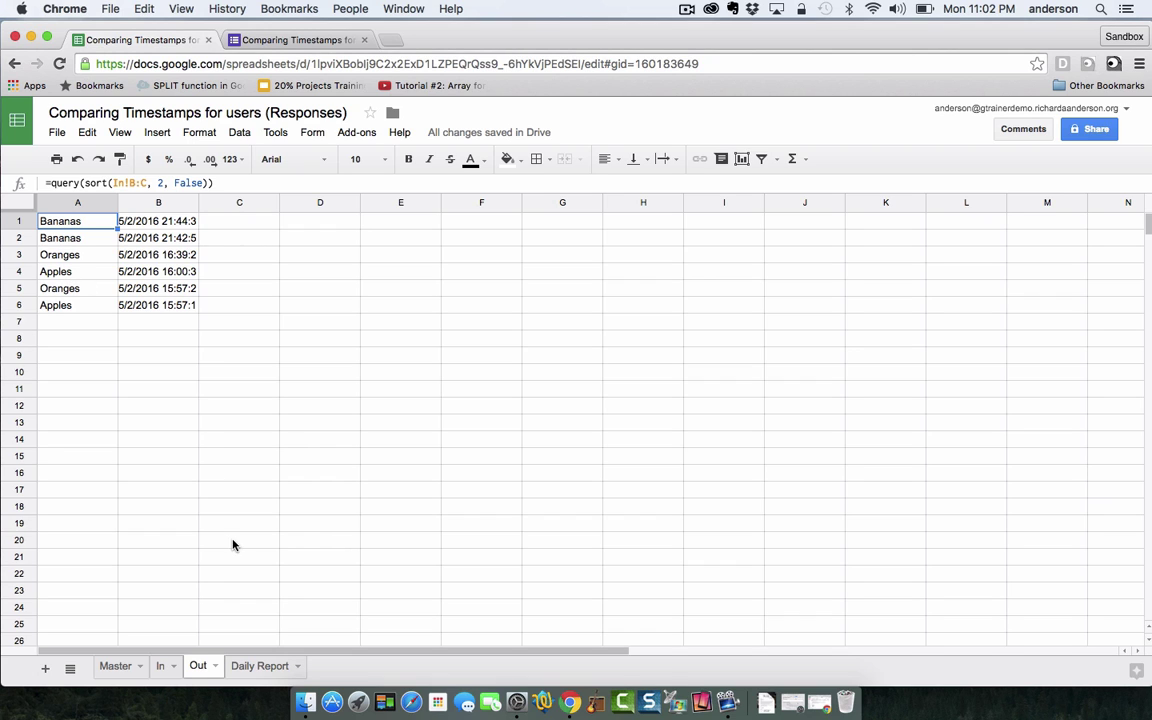
pyautogui.click(250, 665)
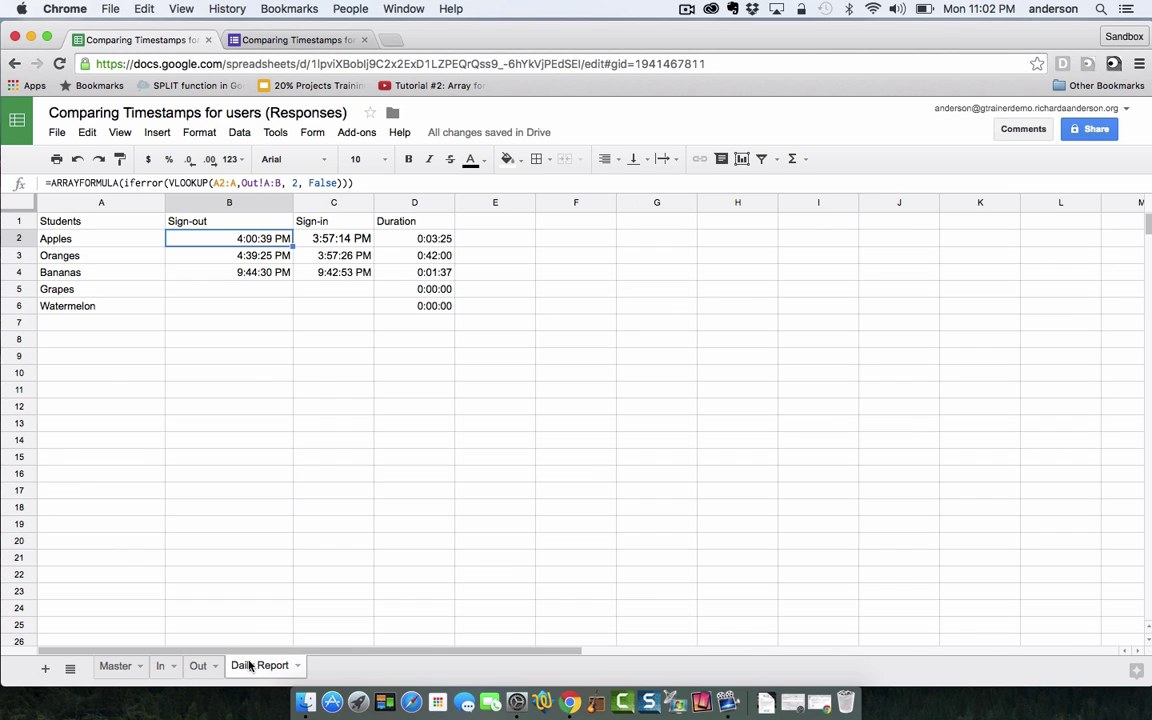
# Step: Inspect the Sign-in lookup formula in C2 of the Daily Report and compare its source timestamps on the In sheet with the Out sheet
pyautogui.click(345, 236)
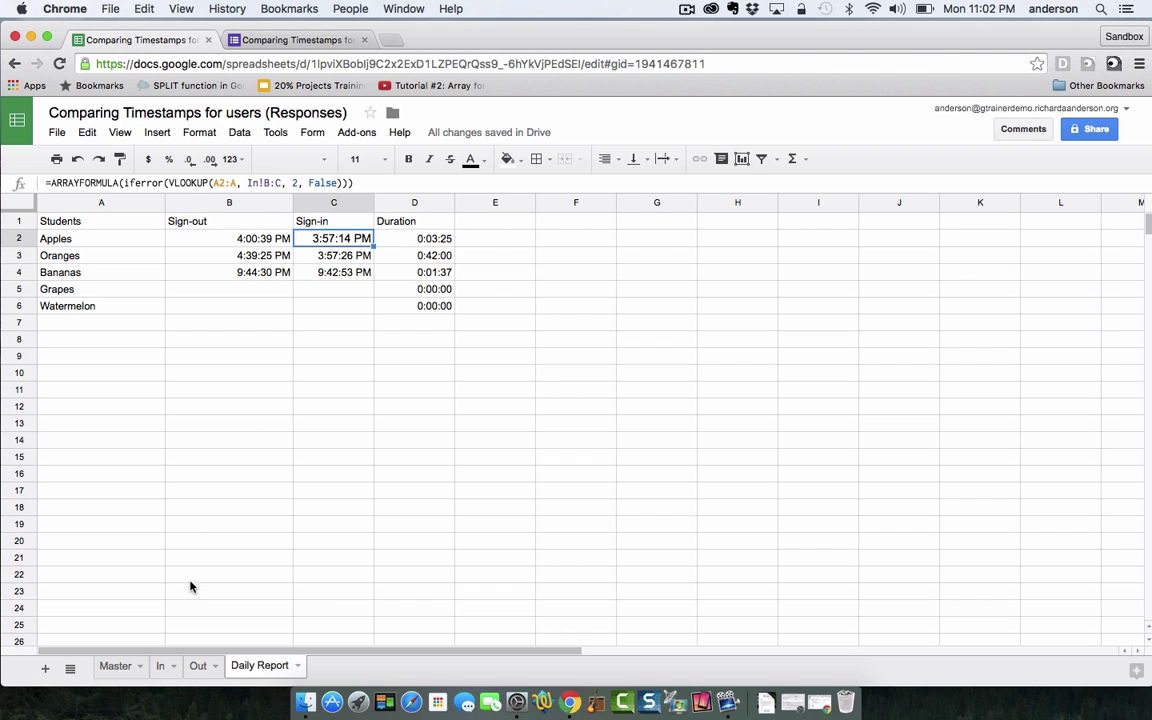
pyautogui.click(162, 667)
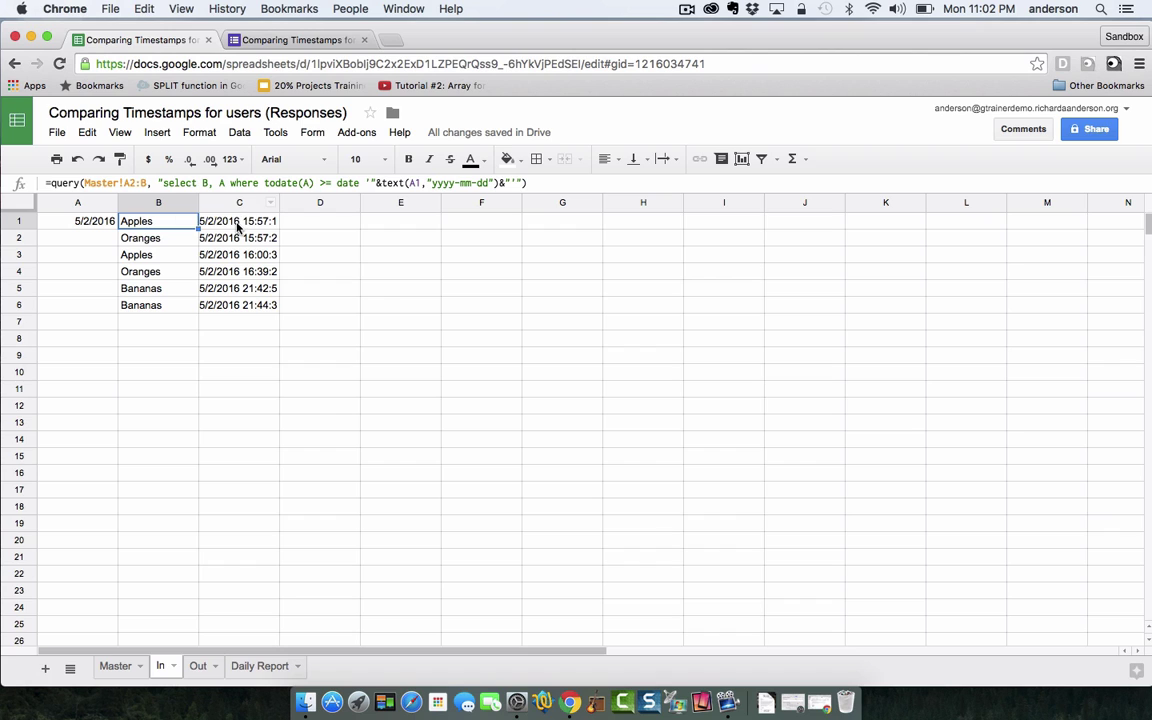
pyautogui.click(237, 227)
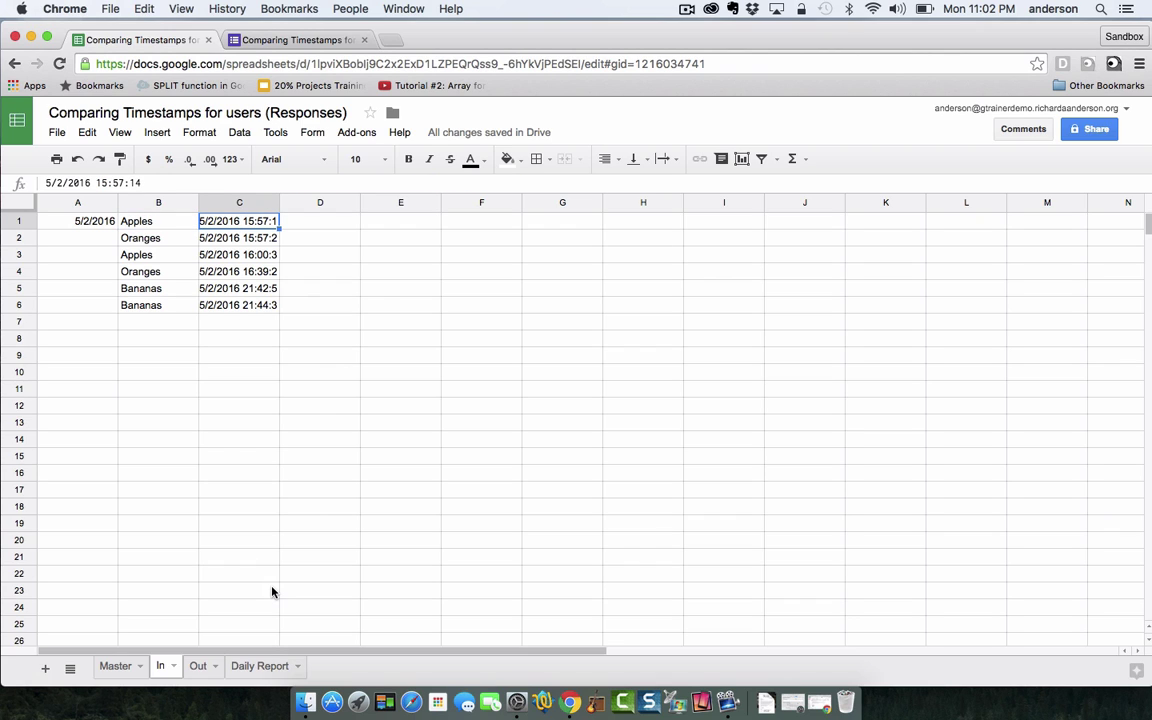
pyautogui.click(201, 668)
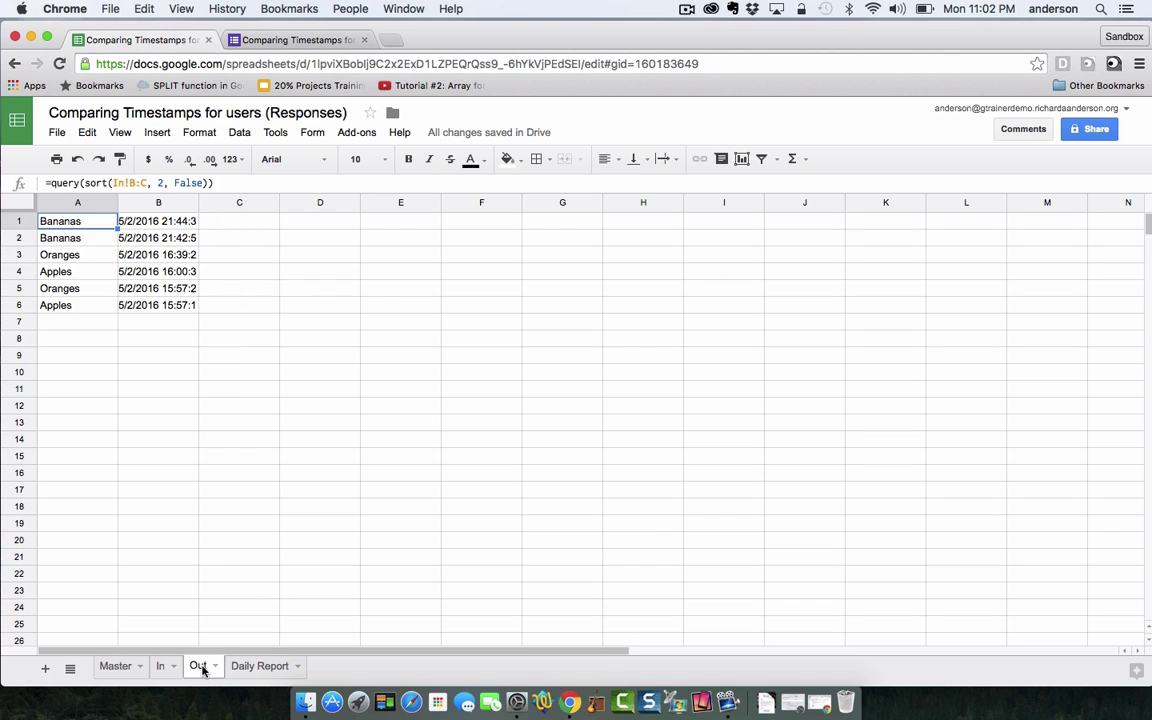
# Step: On the Daily Report sheet, compare the Sign-out, Sign-in and Duration cells for Apples and inspect the Duration formula in D1
pyautogui.click(266, 667)
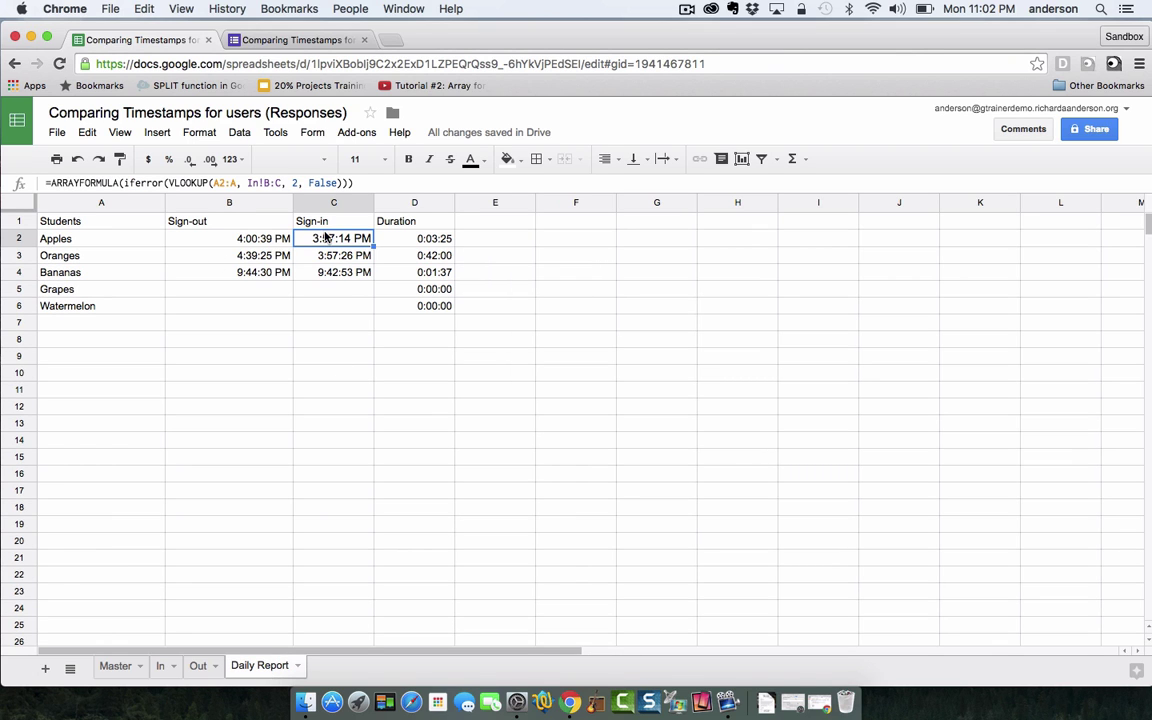
pyautogui.click(256, 240)
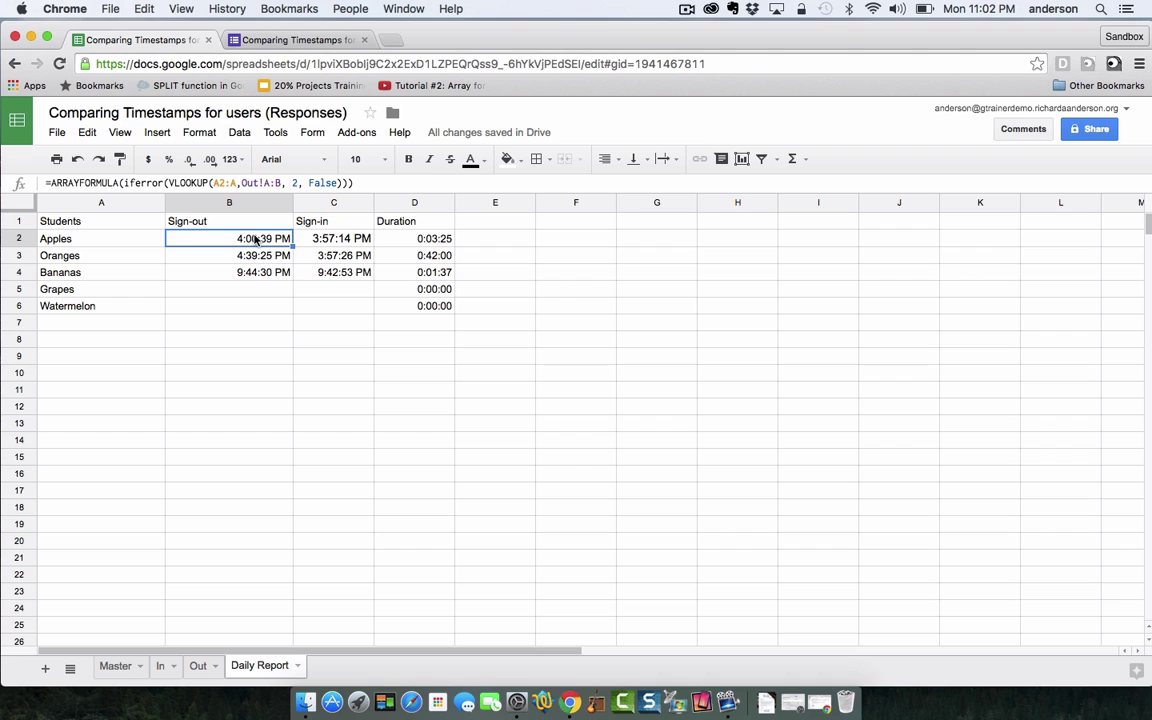
pyautogui.click(316, 241)
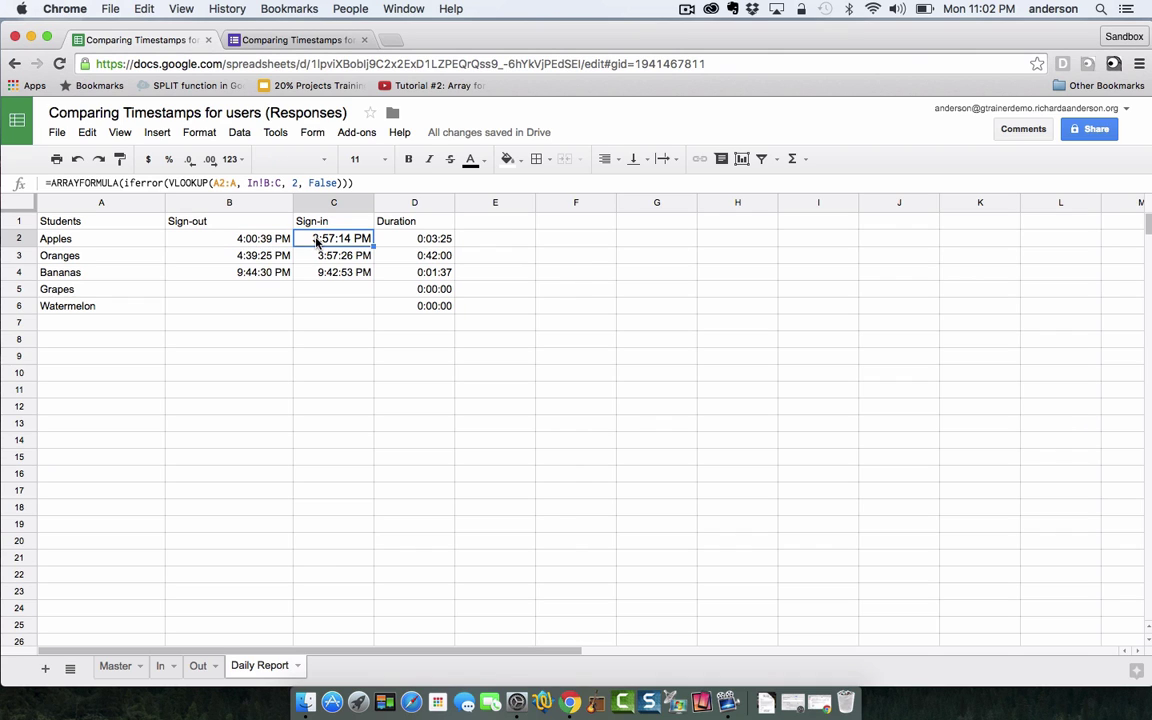
pyautogui.click(405, 244)
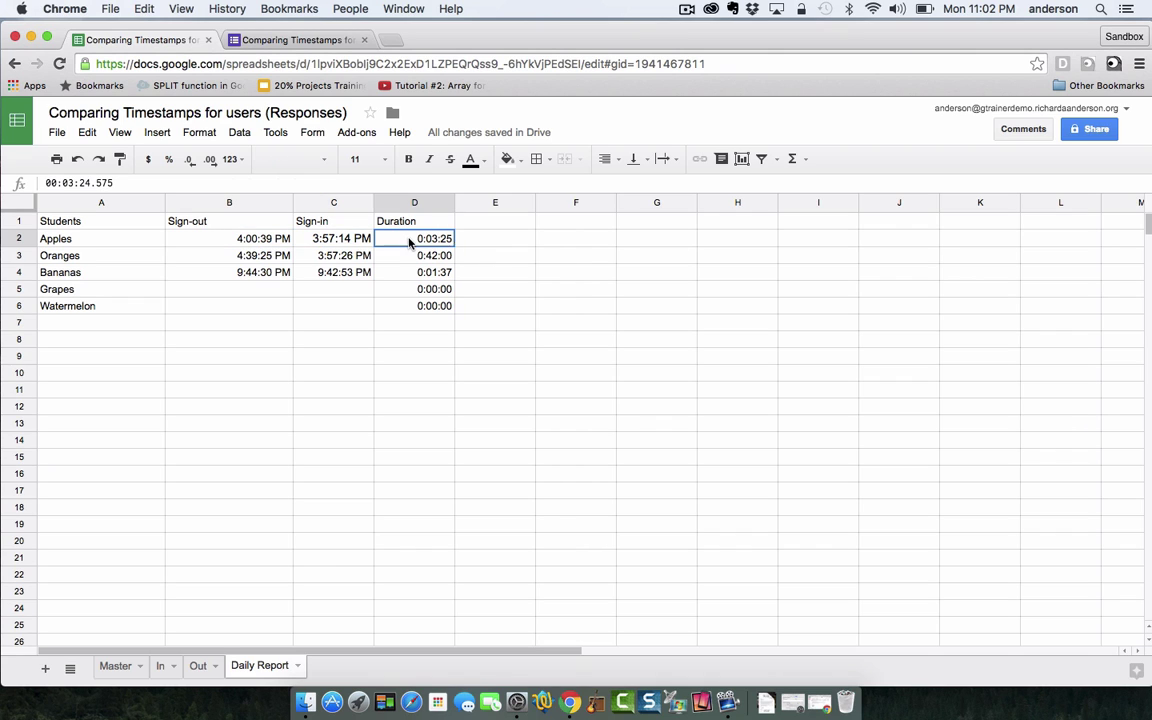
pyautogui.click(235, 242)
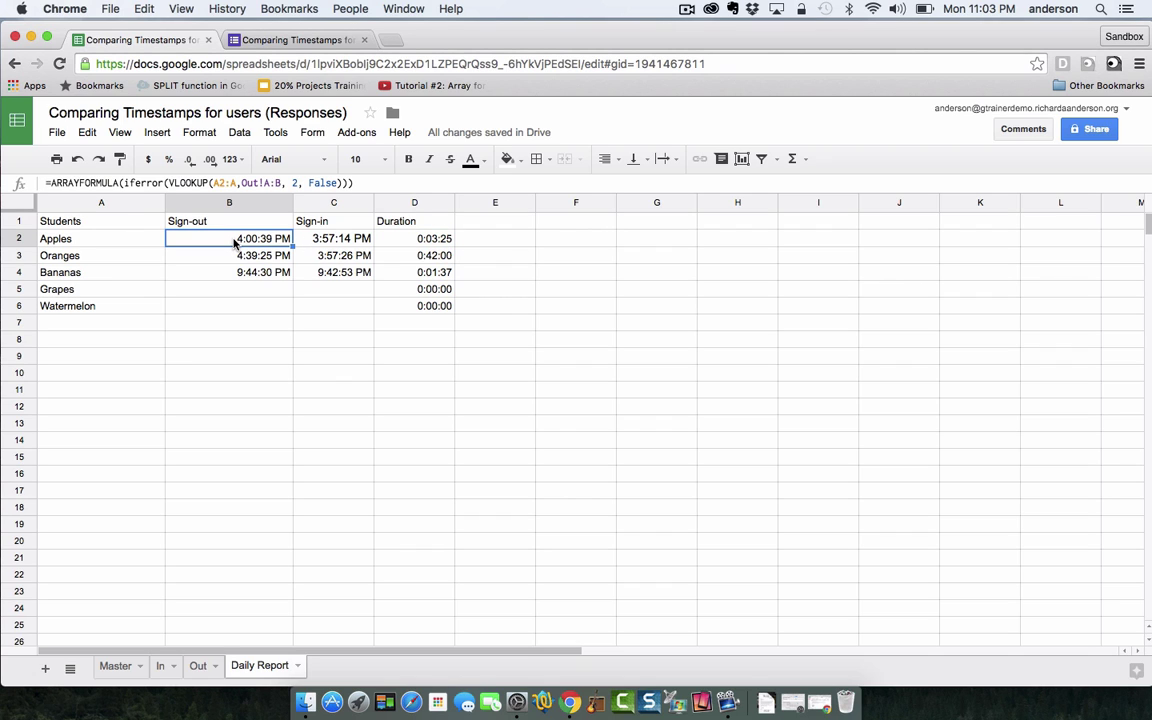
pyautogui.click(386, 224)
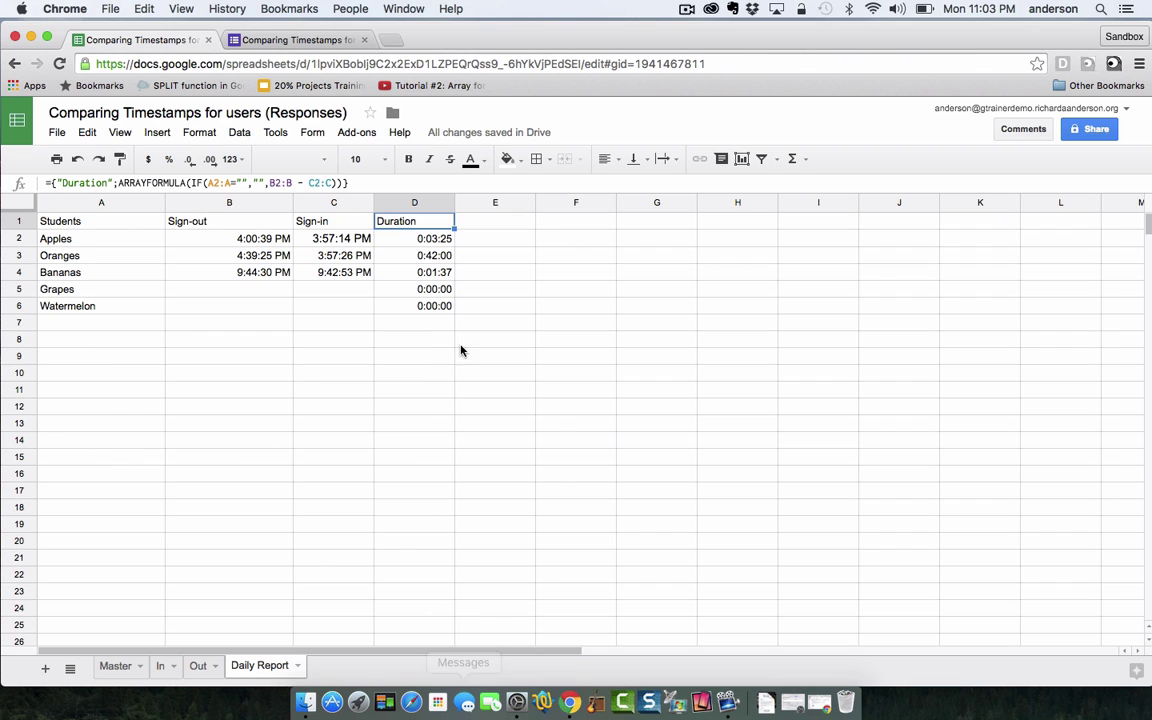
# Step: Clear Watermelon from cell A6 of the student list to test how the Duration column responds
pyautogui.click(61, 310)
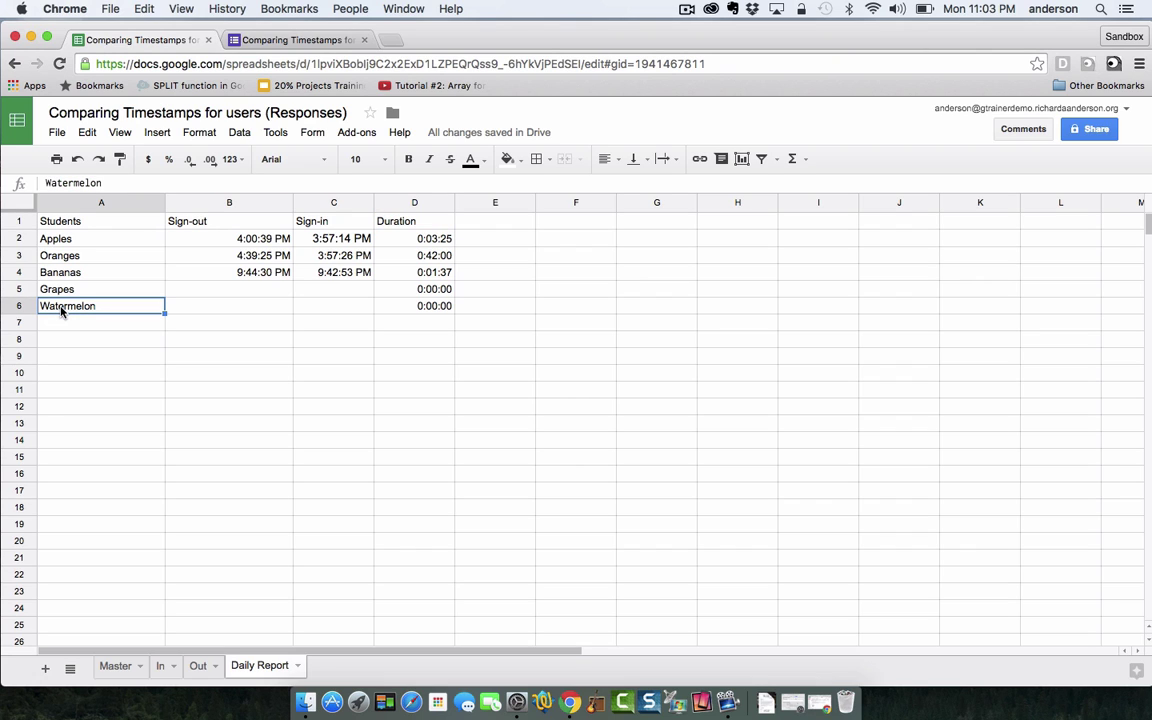
pyautogui.press('BackSpace')
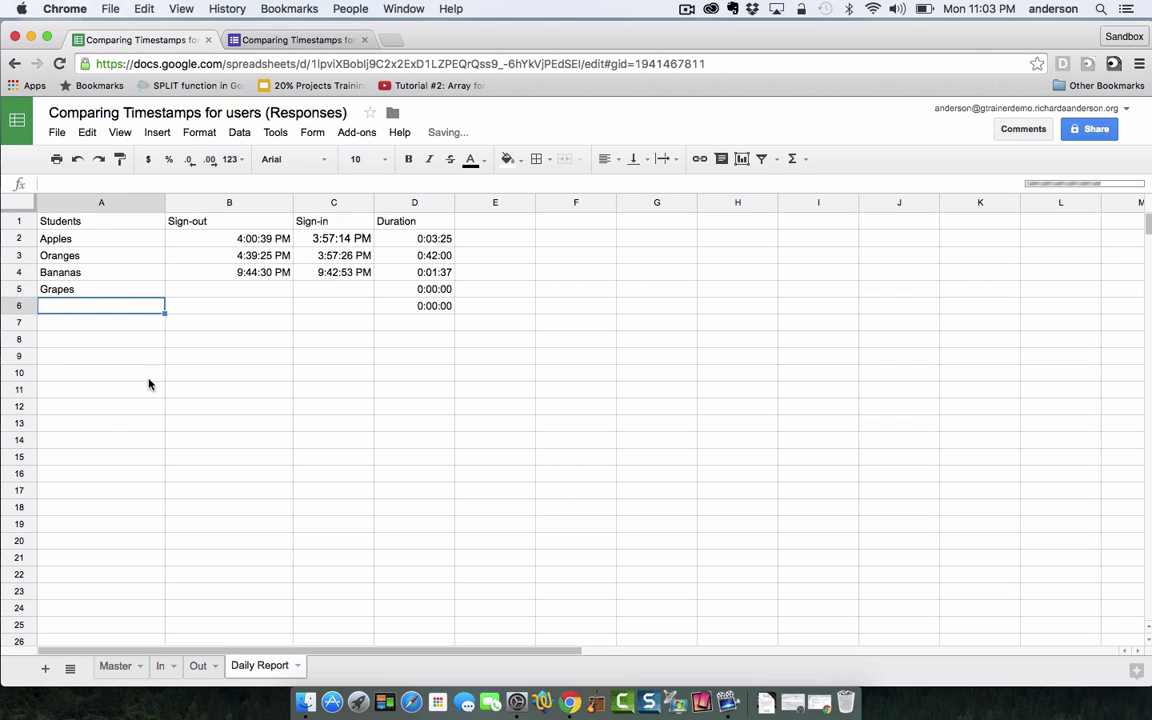
pyautogui.click(105, 408)
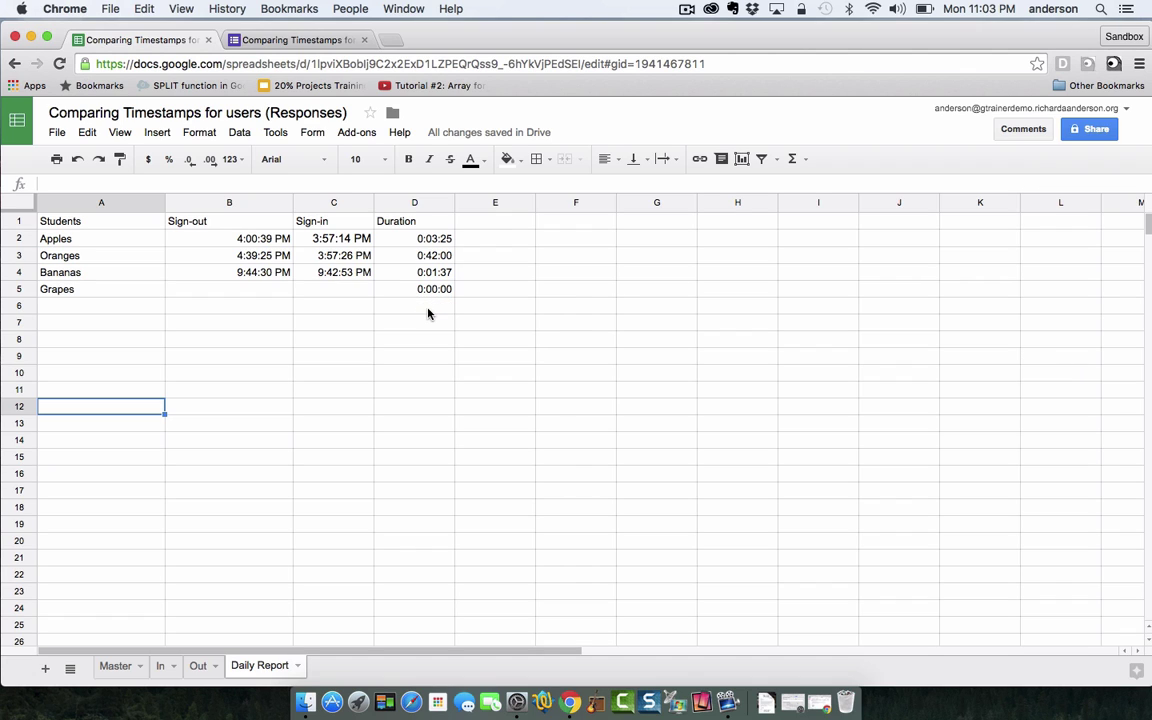
# Step: Enter Watermelon in cell A6 of the student list again and check the Duration column beside it
pyautogui.click(57, 306)
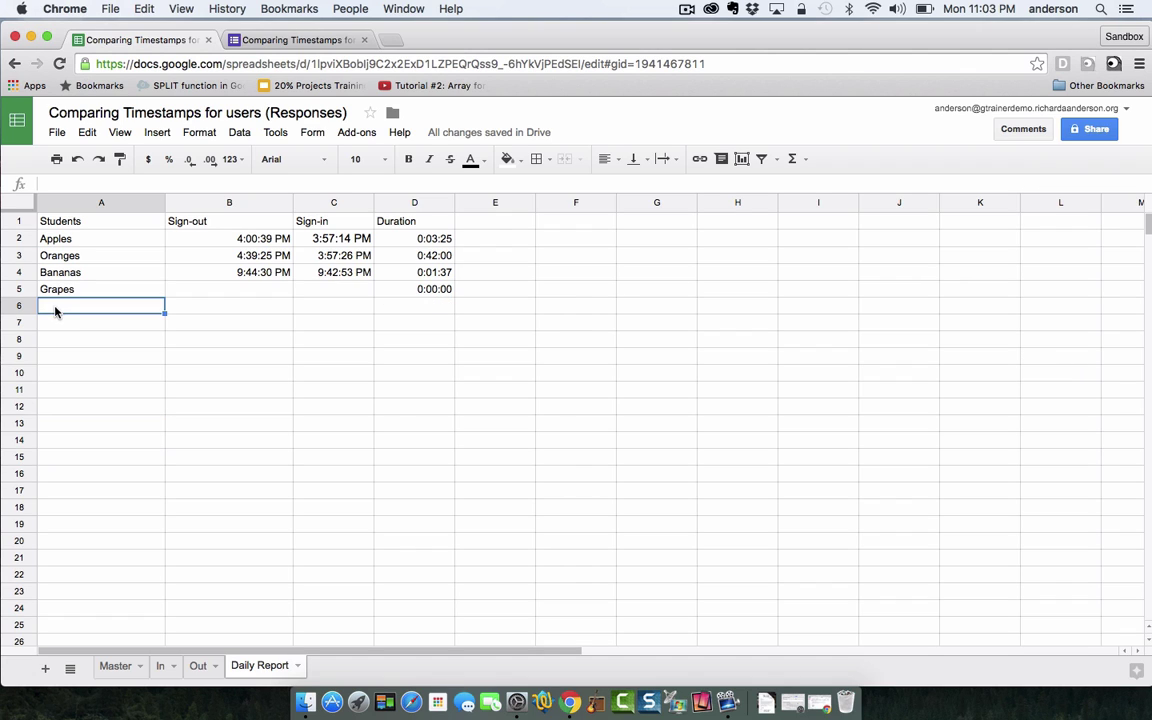
pyautogui.doubleClick(55, 306)
pyautogui.write('Waterm')
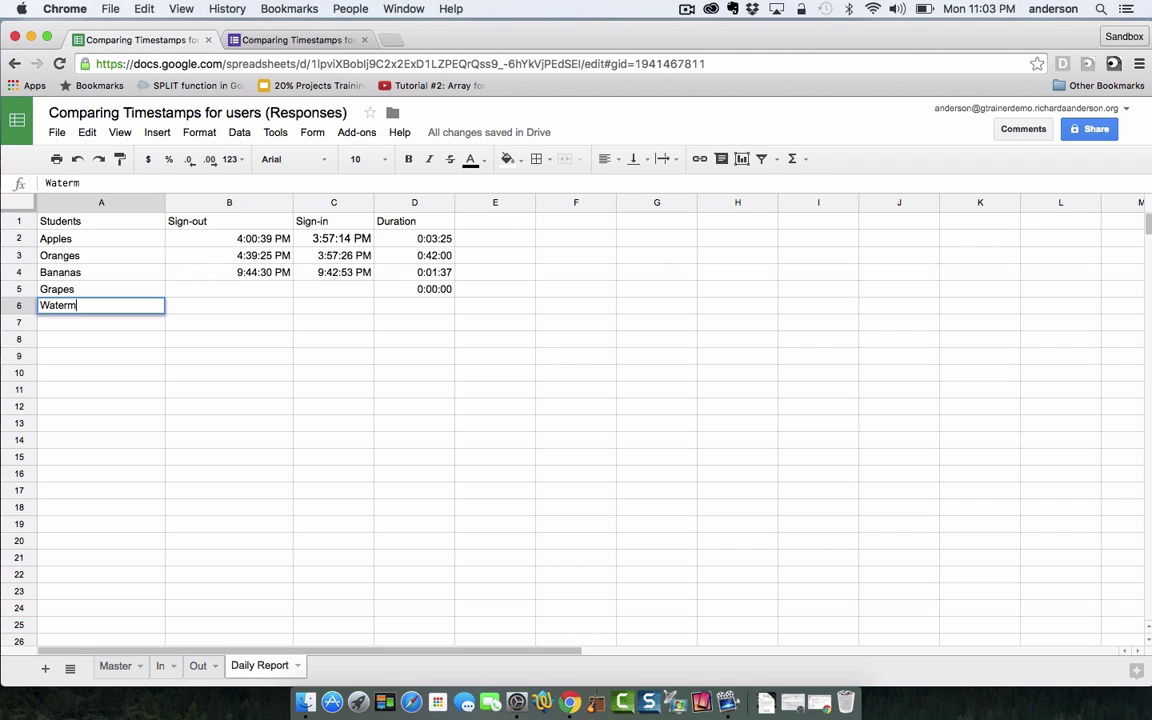
pyautogui.write('elon')
pyautogui.click(62, 323)
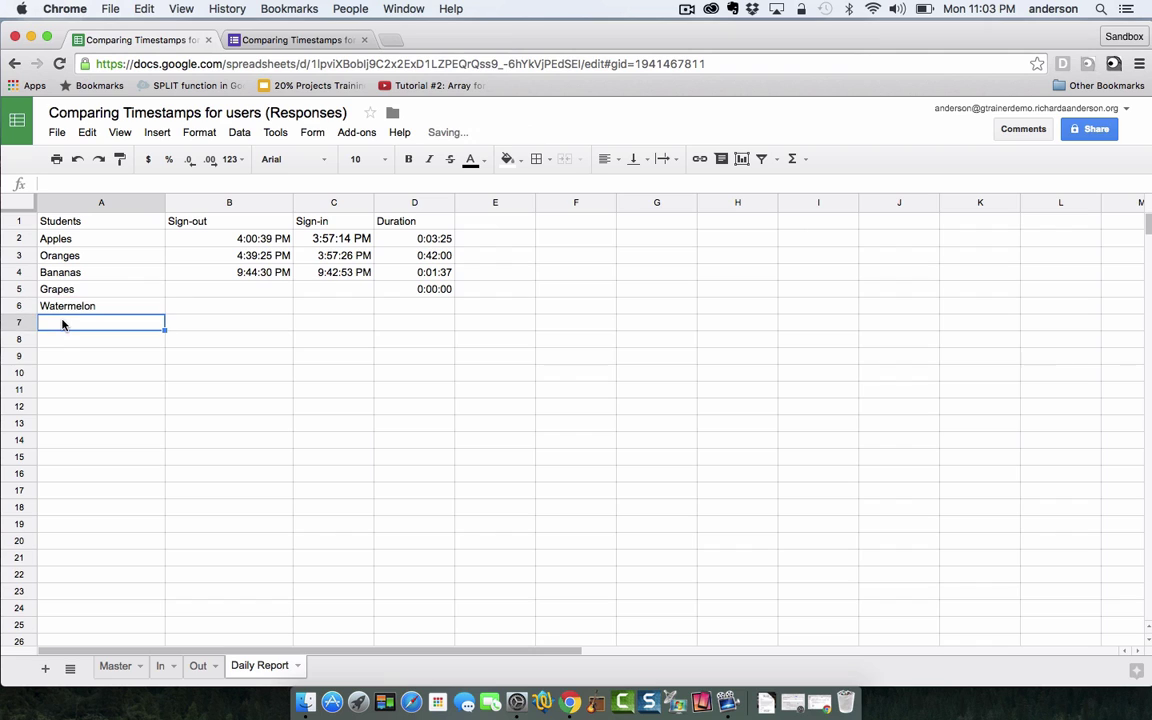
pyautogui.click(410, 306)
pyautogui.click(424, 324)
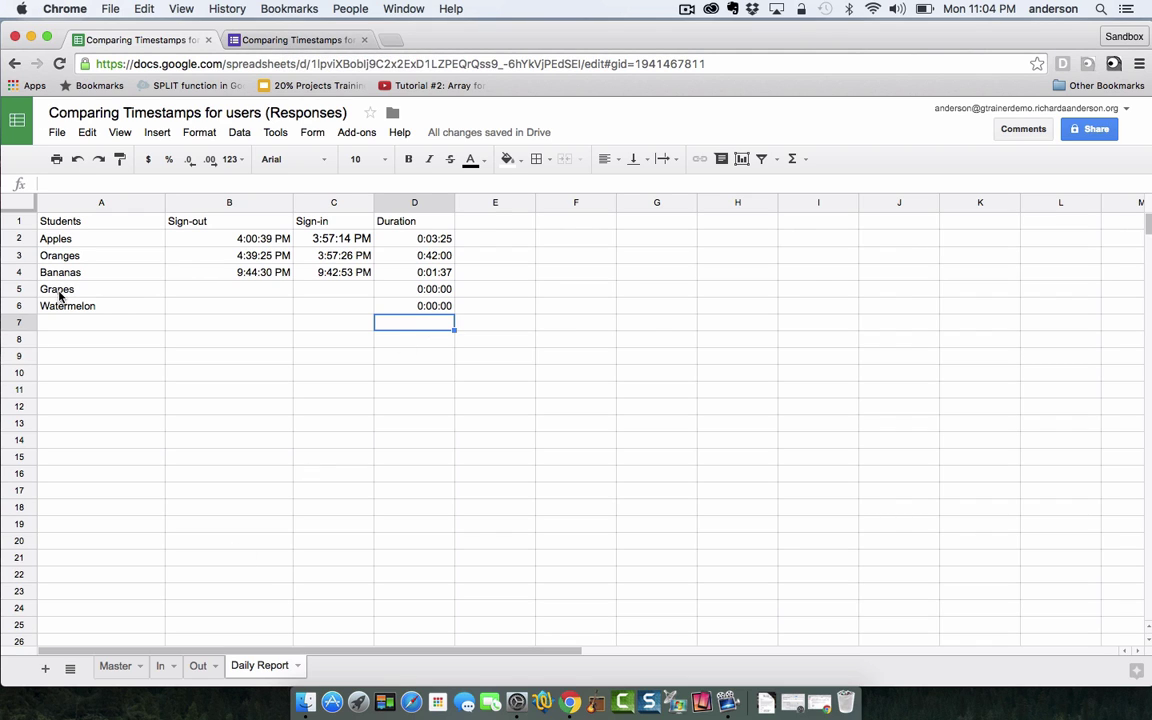
# Step: Detach the Comparing Timestamps for users form into its own browser window and narrow that window to reveal the spreadsheet
pyautogui.moveTo(301, 41); pyautogui.dragTo(560, 40)
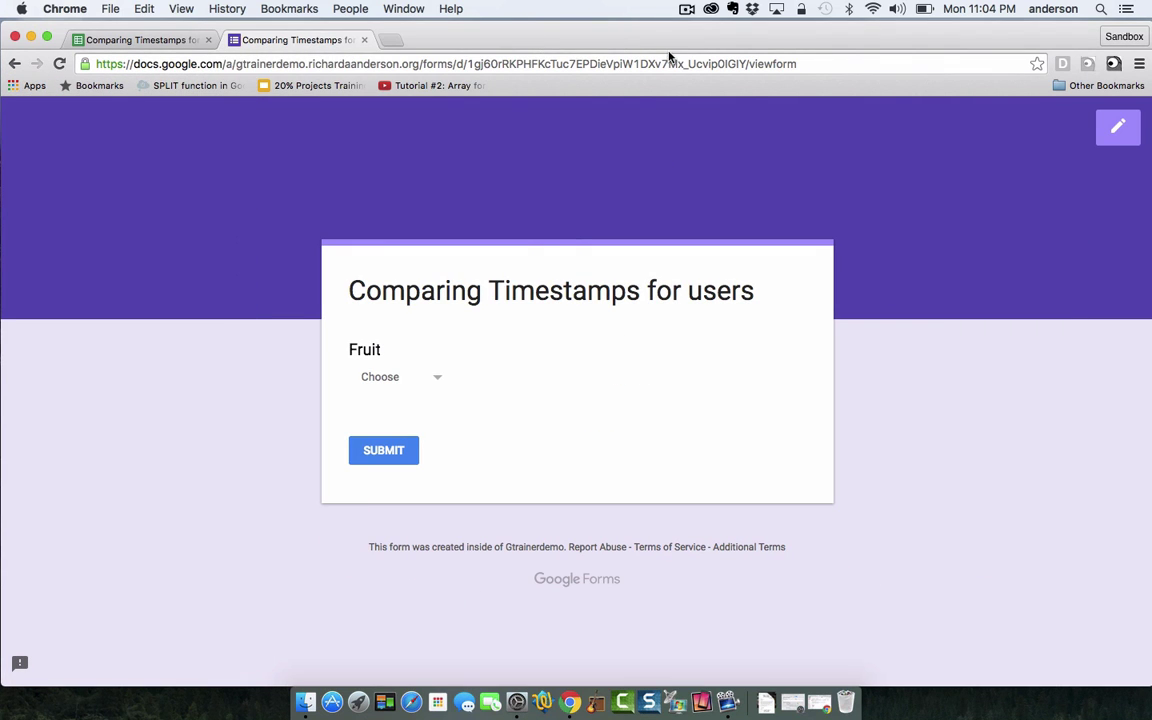
pyautogui.moveTo(287, 40); pyautogui.dragTo(287, 130)
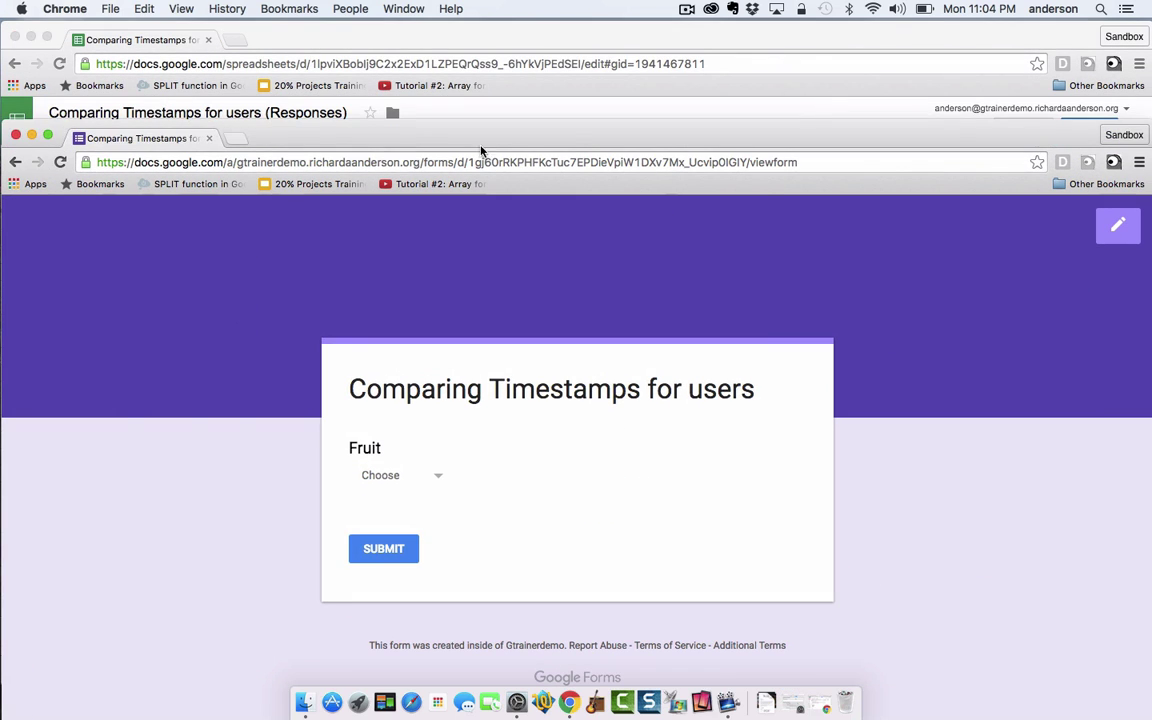
pyautogui.moveTo(1031, 135); pyautogui.dragTo(983, 135)
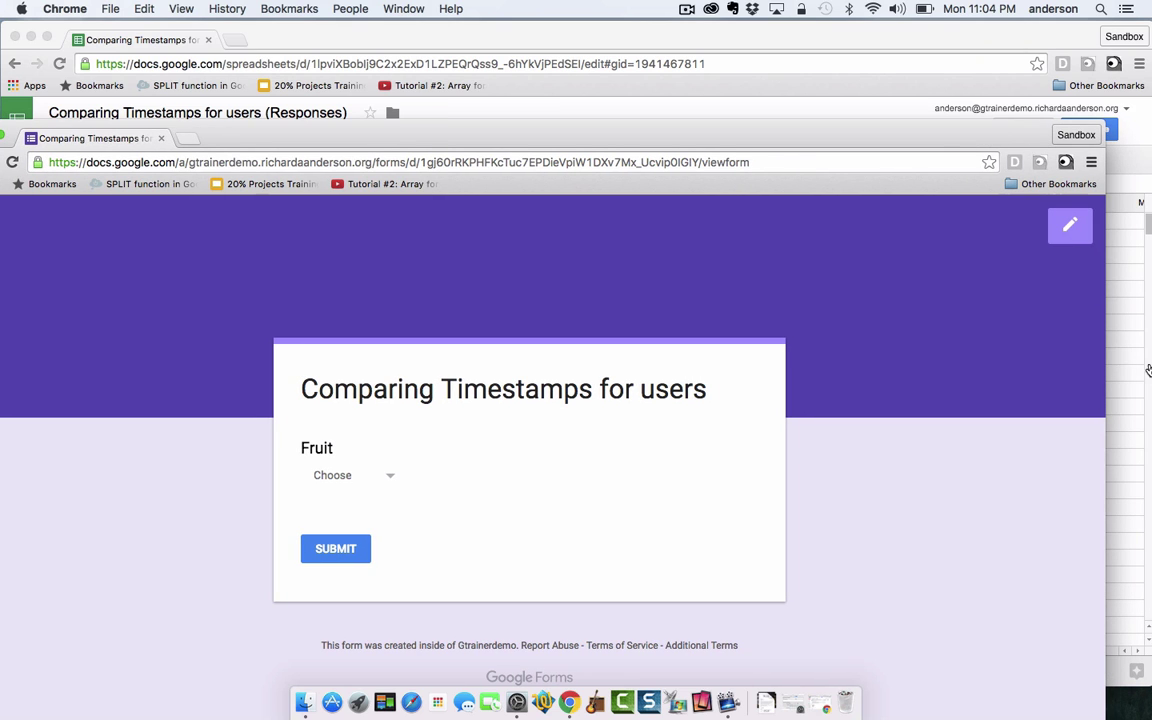
pyautogui.moveTo(1104, 353); pyautogui.dragTo(414, 350)
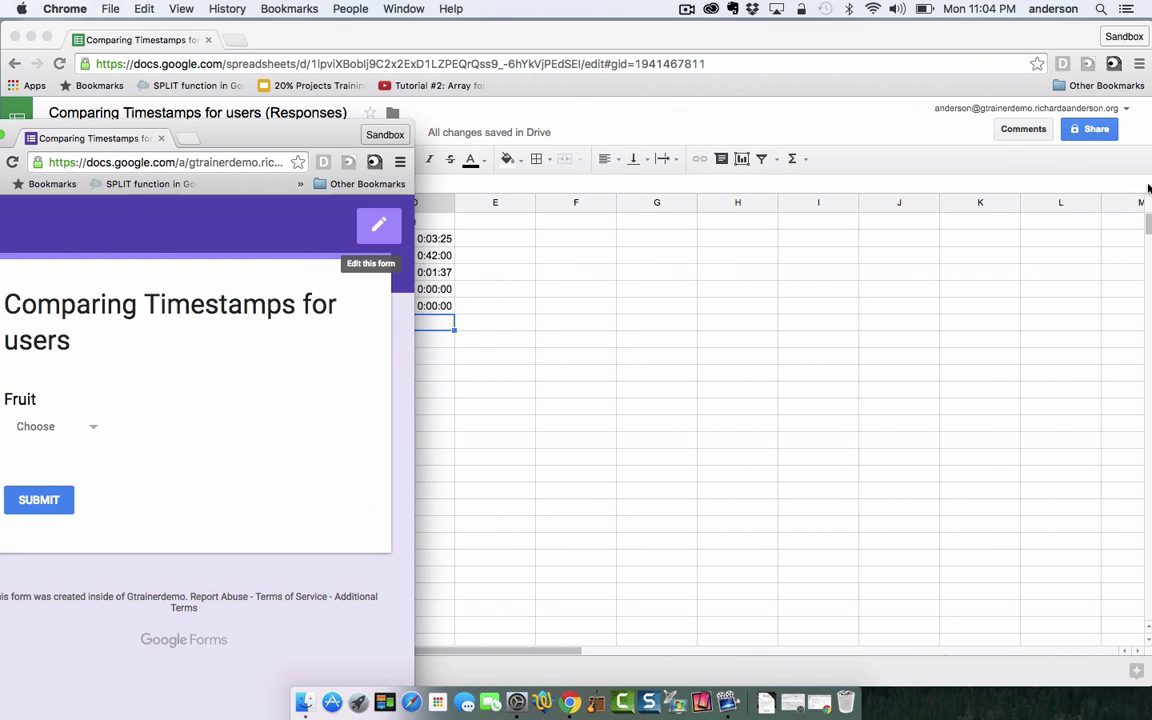
# Step: Narrow the spreadsheet window and arrange it side by side with the form window so both are fully visible
pyautogui.moveTo(1078, 35); pyautogui.dragTo(1048, 35)
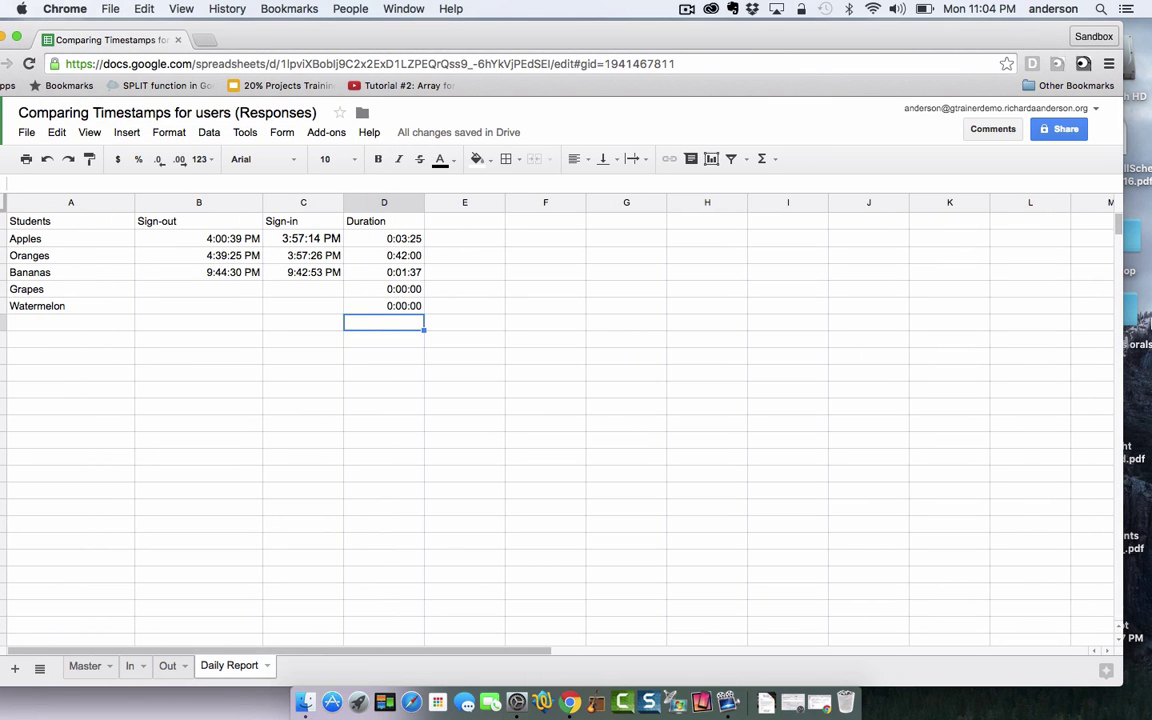
pyautogui.moveTo(1124, 288); pyautogui.dragTo(883, 319)
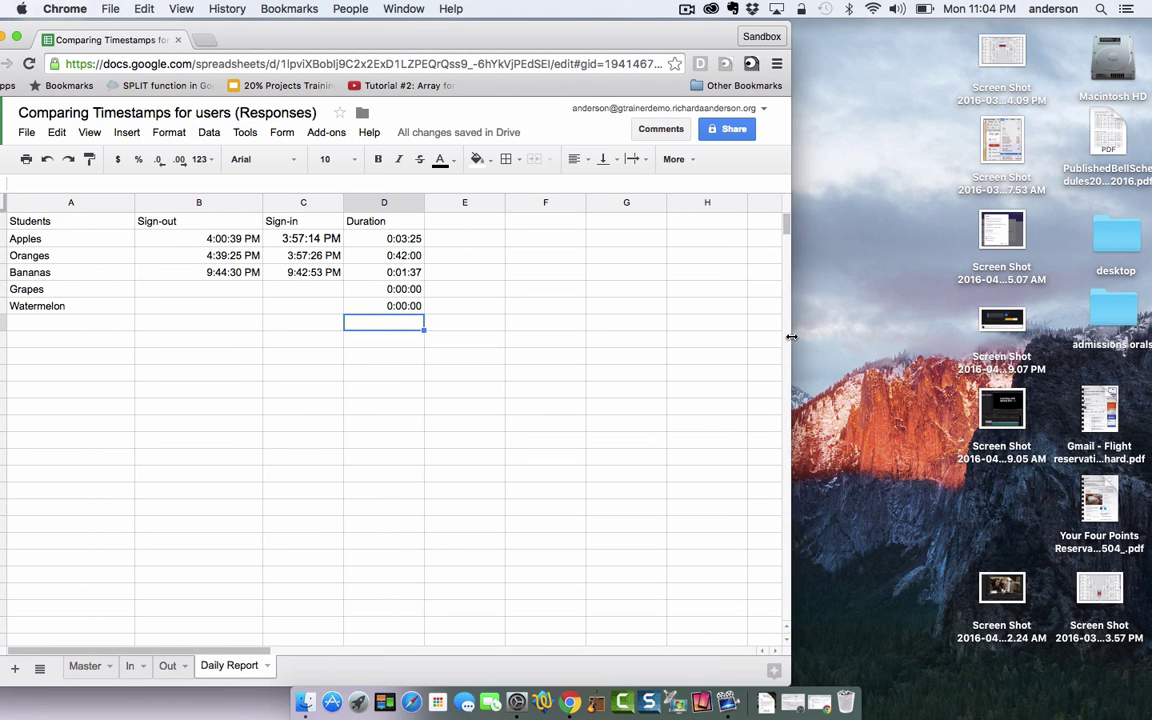
pyautogui.moveTo(791, 337); pyautogui.dragTo(561, 350)
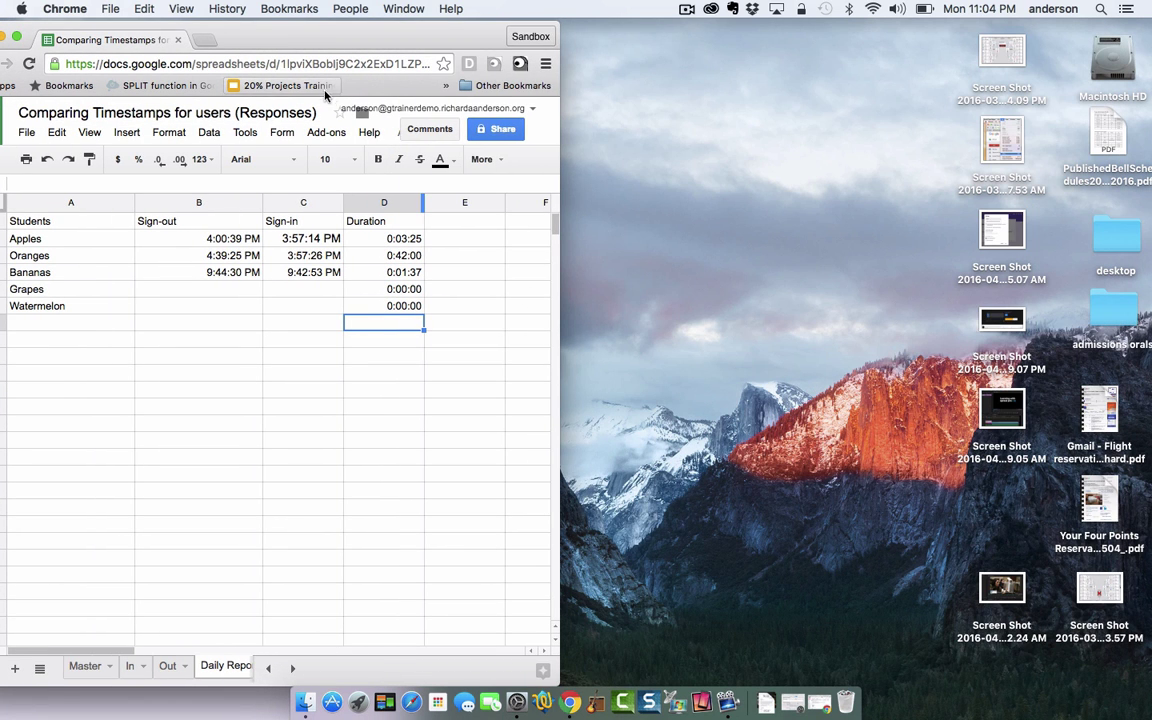
pyautogui.moveTo(259, 38); pyautogui.dragTo(411, 36)
pyautogui.moveTo(89, 122); pyautogui.dragTo(848, 67)
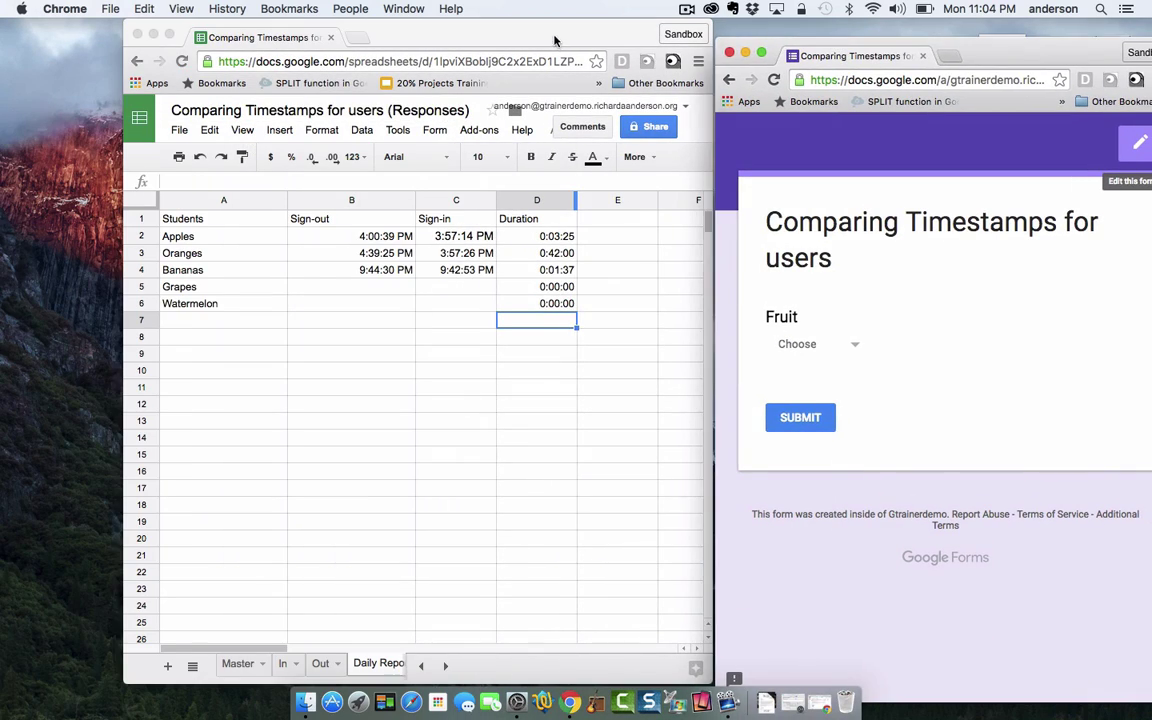
pyautogui.moveTo(555, 40); pyautogui.dragTo(474, 38)
pyautogui.moveTo(948, 74); pyautogui.dragTo(878, 56)
# Step: Submit a form response with Grapes as the fruit and check the new entry on the Master sheet
pyautogui.click(782, 325)
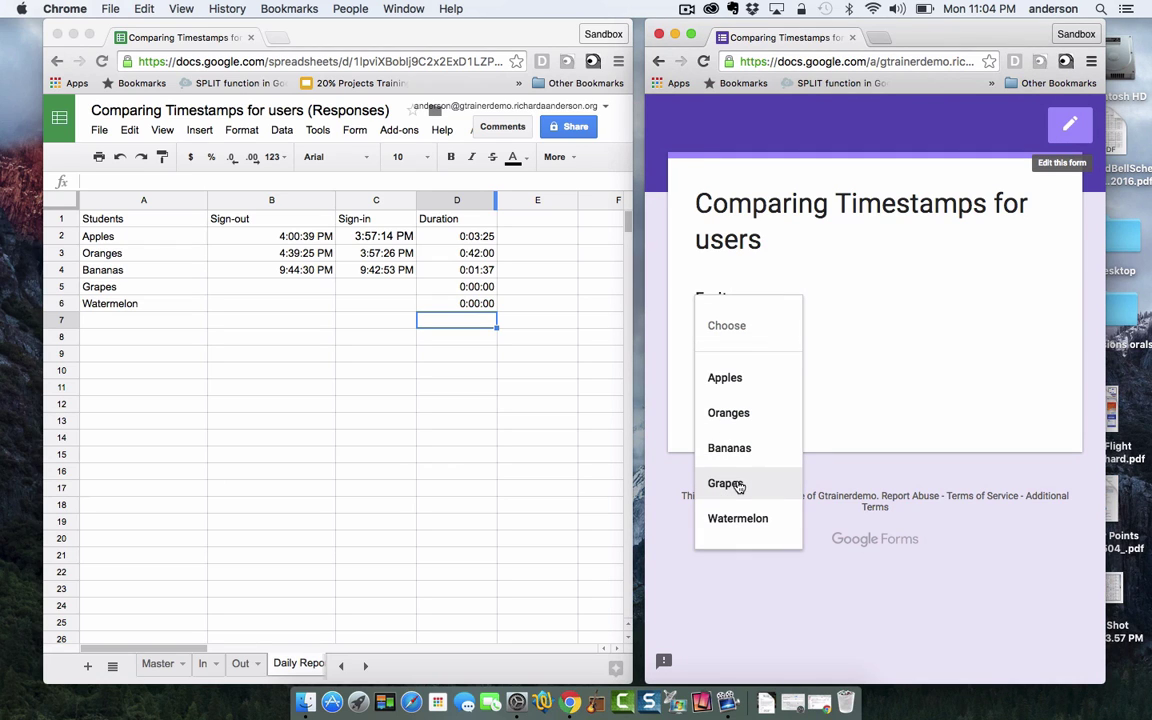
pyautogui.click(727, 483)
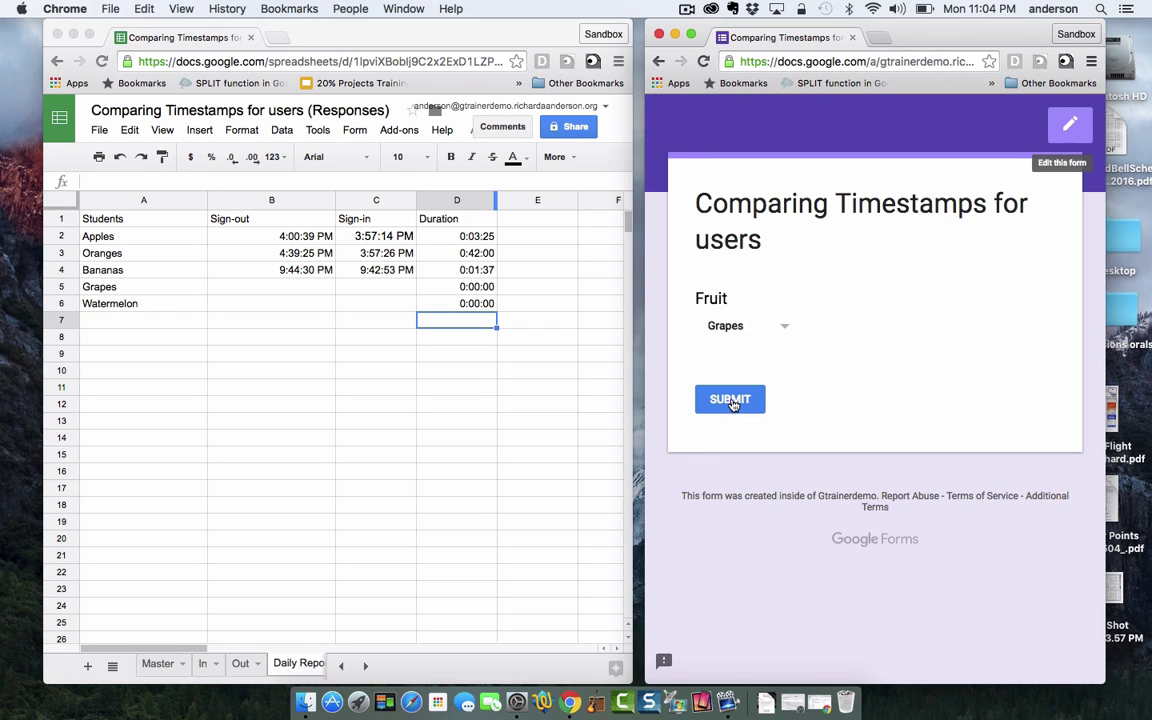
pyautogui.click(731, 400)
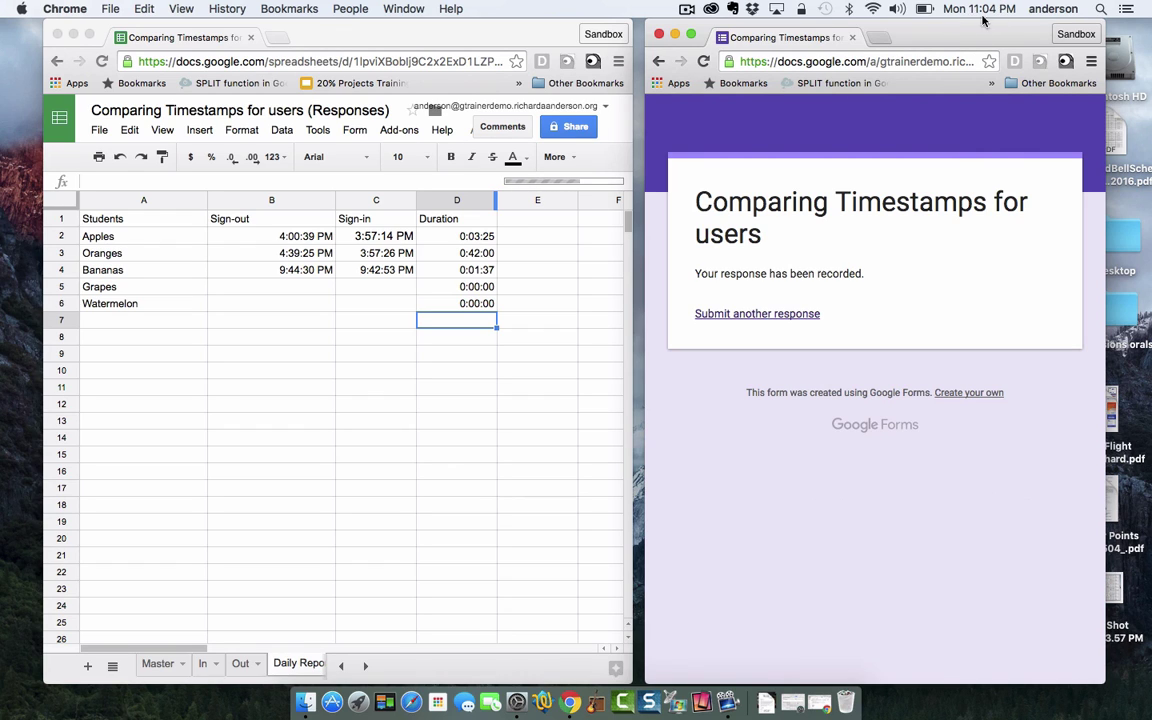
pyautogui.click(156, 665)
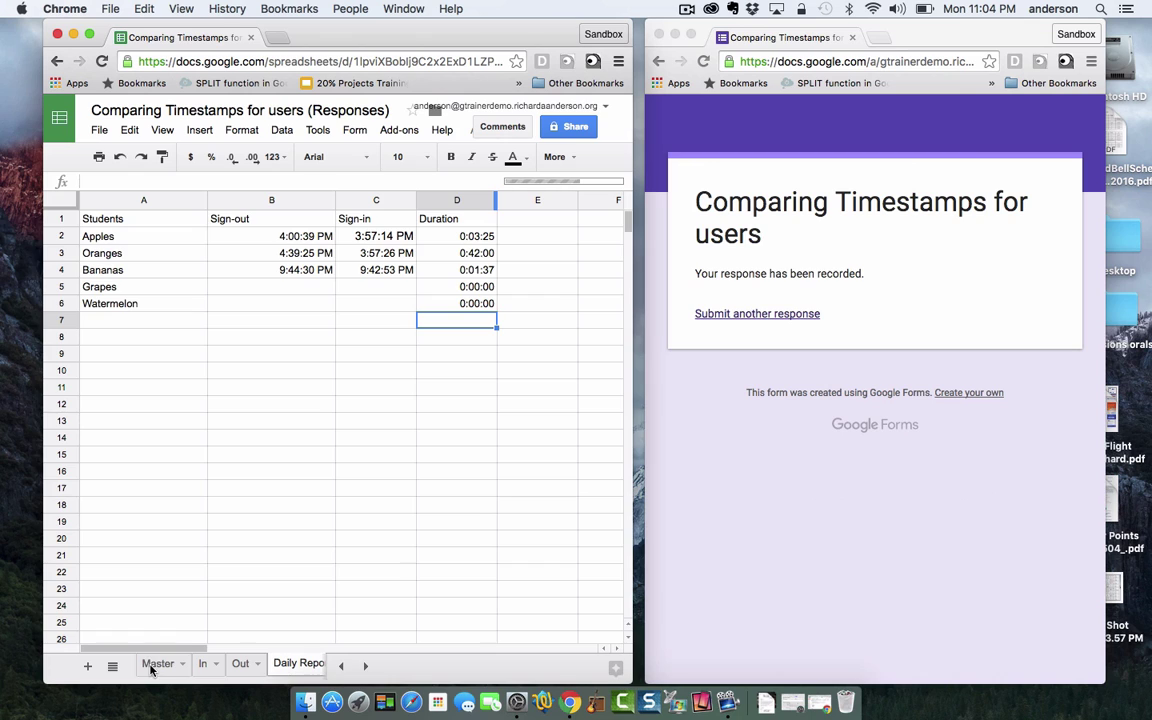
pyautogui.click(158, 665)
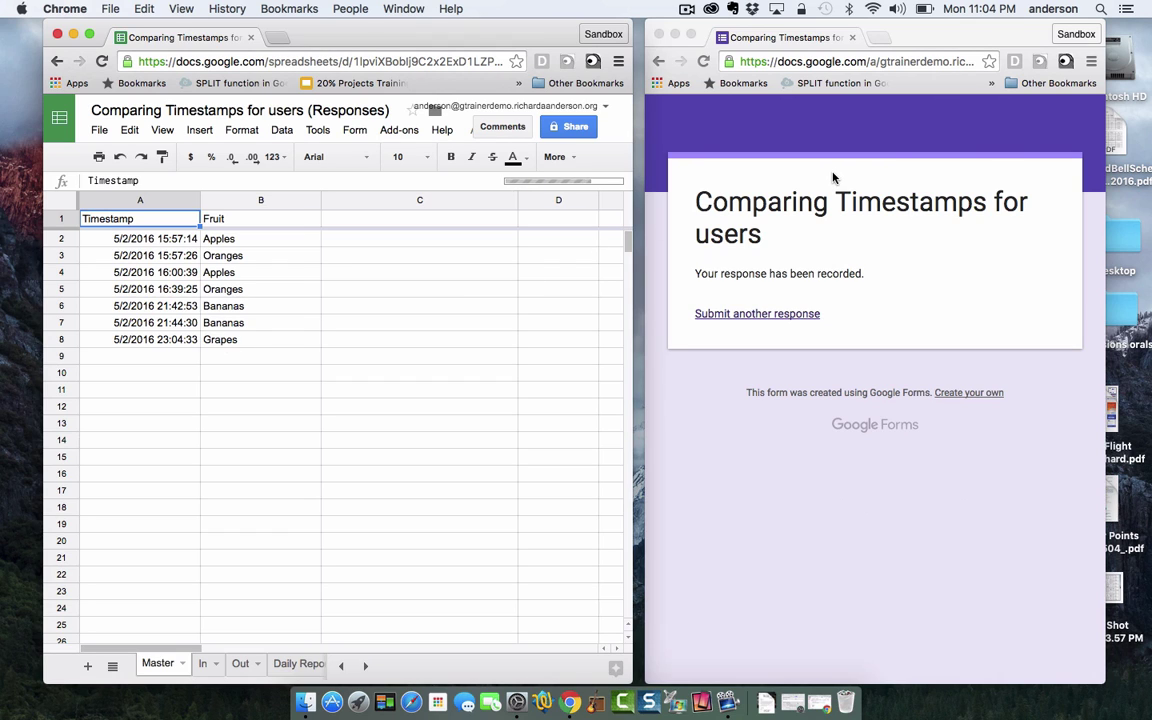
# Step: Submit another form response with Watermelon as the fruit
pyautogui.click(778, 328)
pyautogui.click(788, 316)
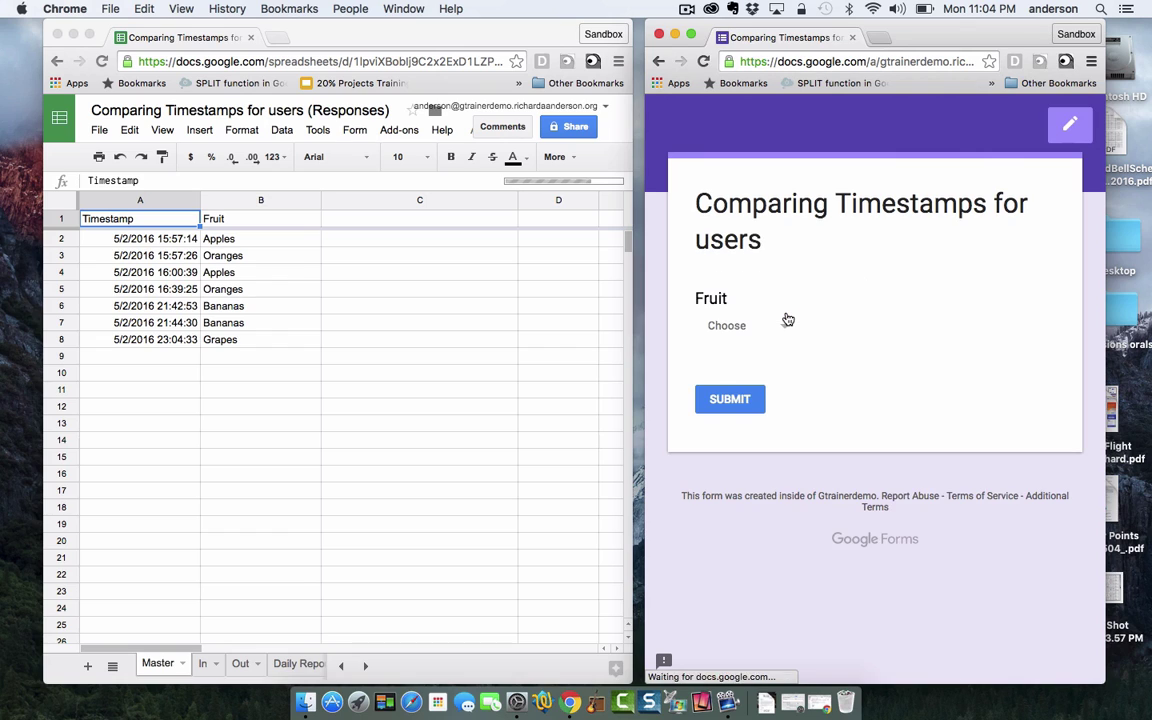
pyautogui.click(787, 331)
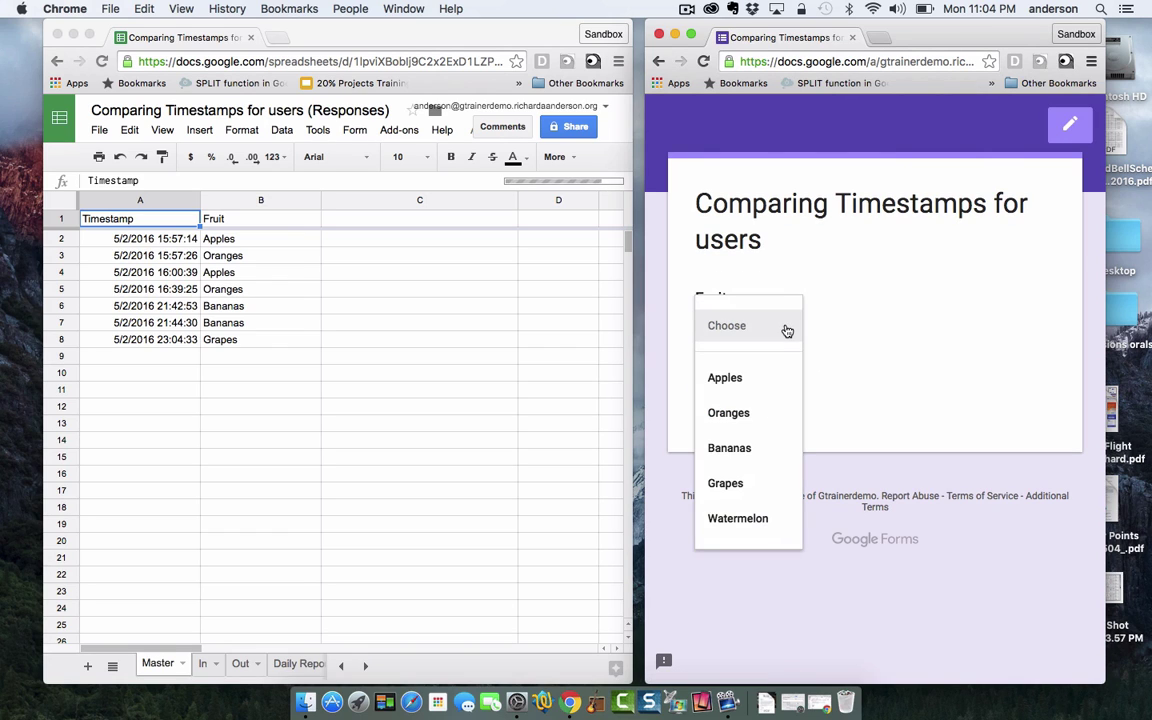
pyautogui.click(745, 518)
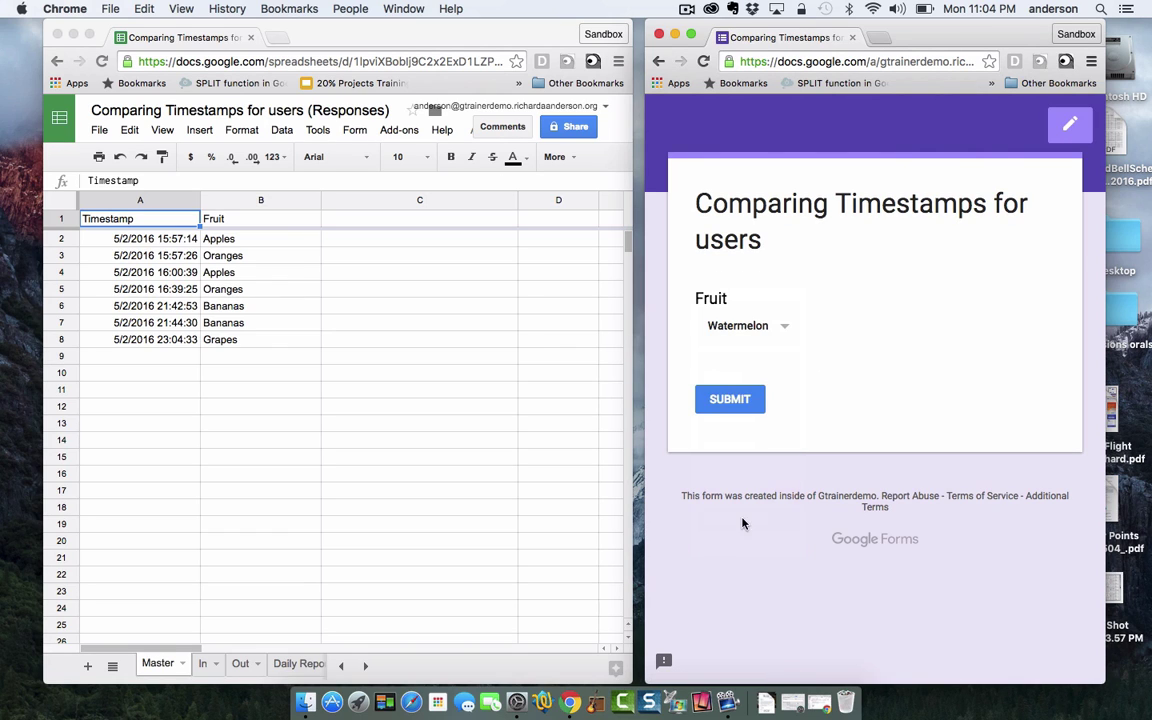
pyautogui.click(745, 404)
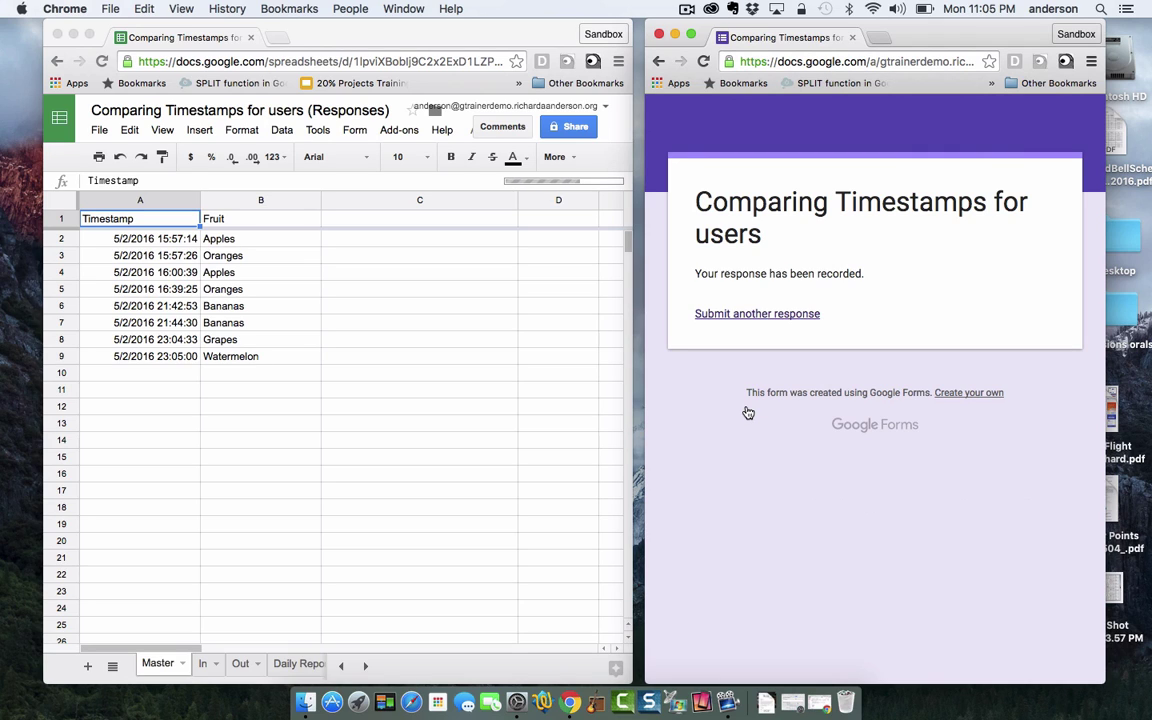
# Step: Submit a second form response for Grapes to record its matching timestamp
pyautogui.click(761, 316)
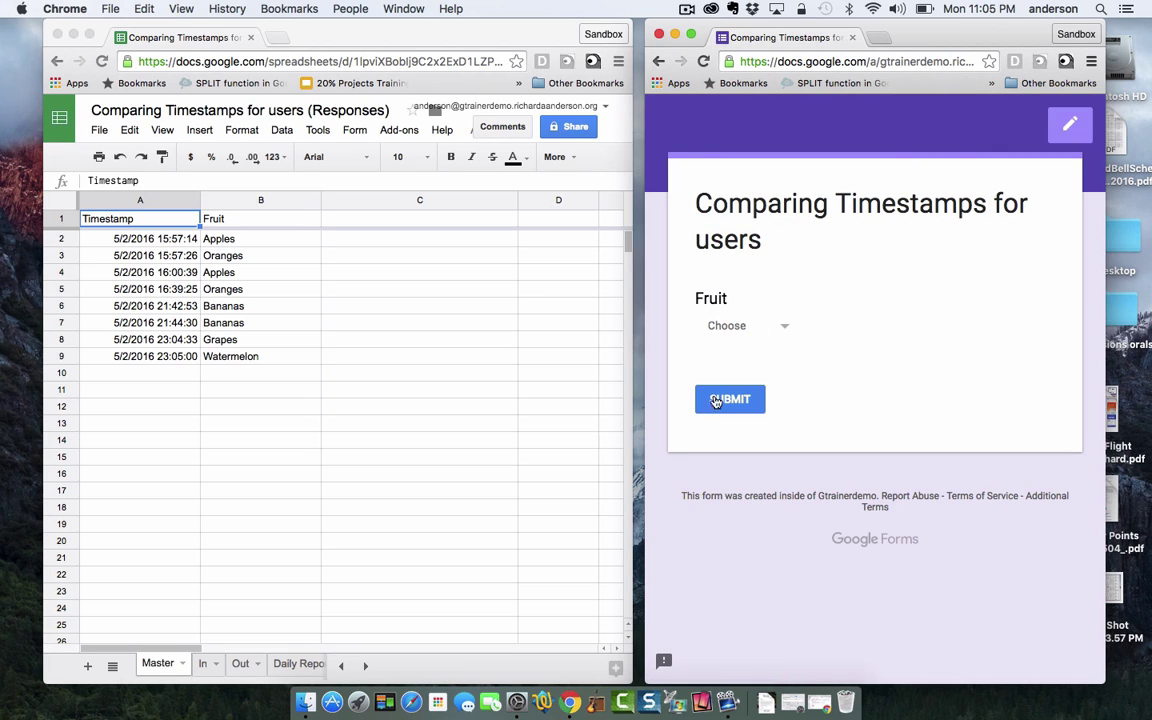
pyautogui.click(788, 327)
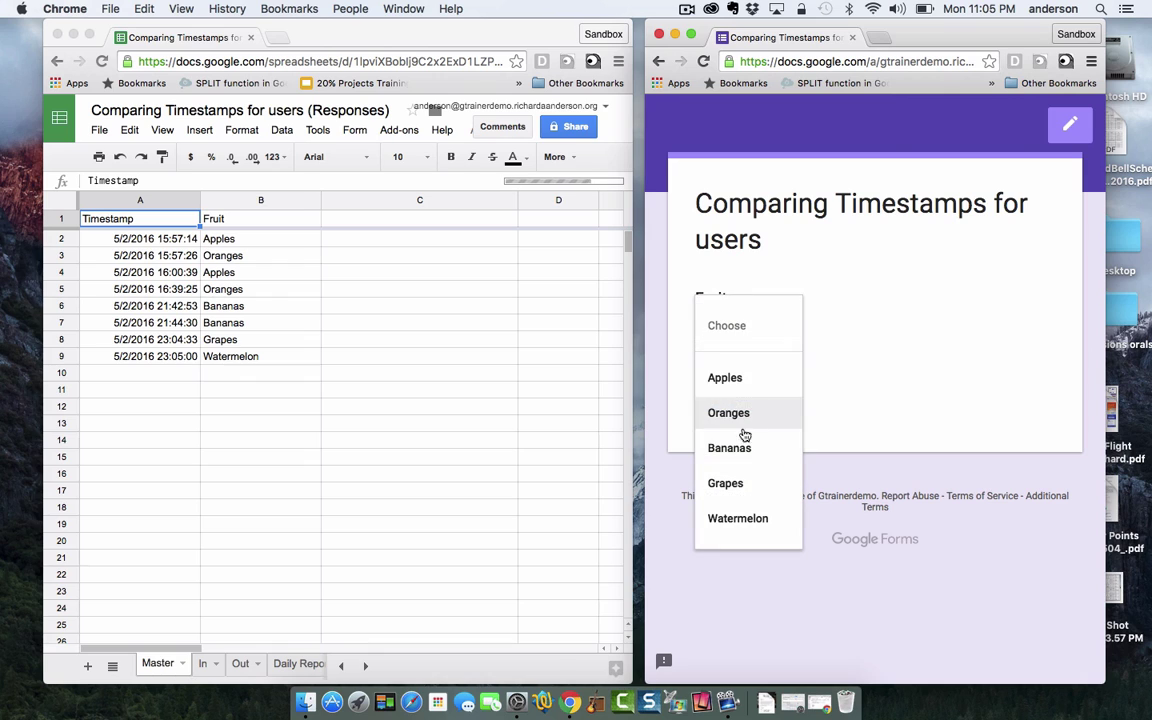
pyautogui.click(730, 483)
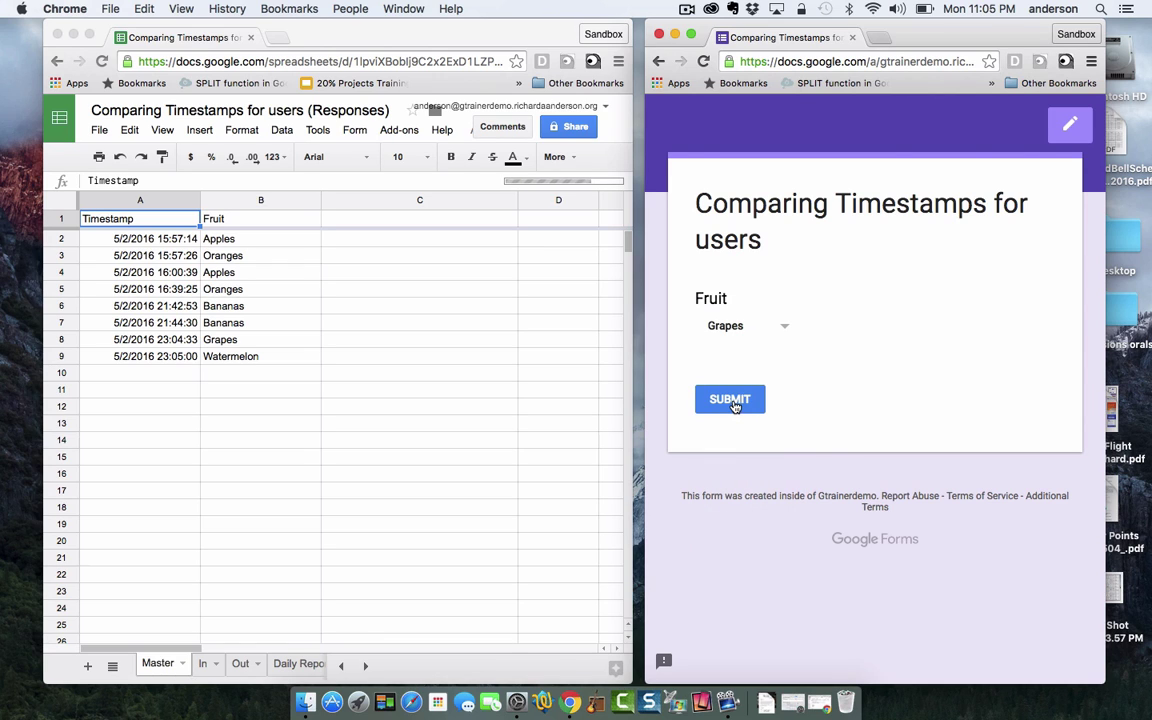
pyautogui.click(731, 401)
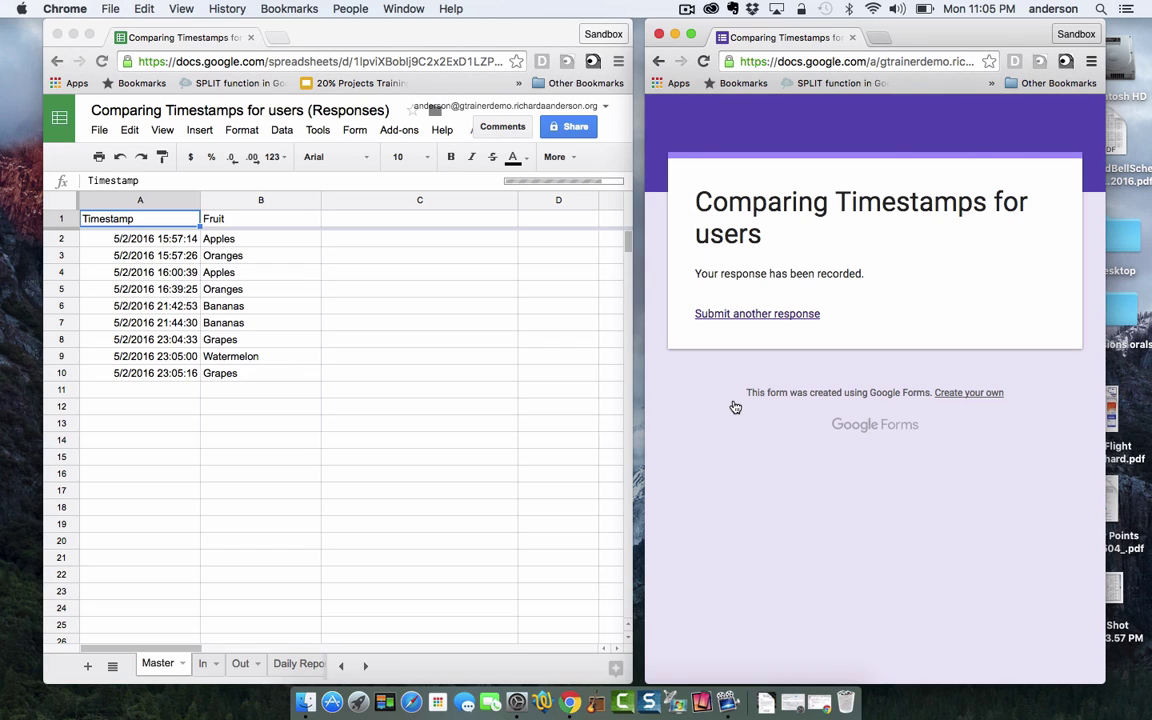
# Step: Submit a second form response for Watermelon to record its matching timestamp
pyautogui.click(786, 316)
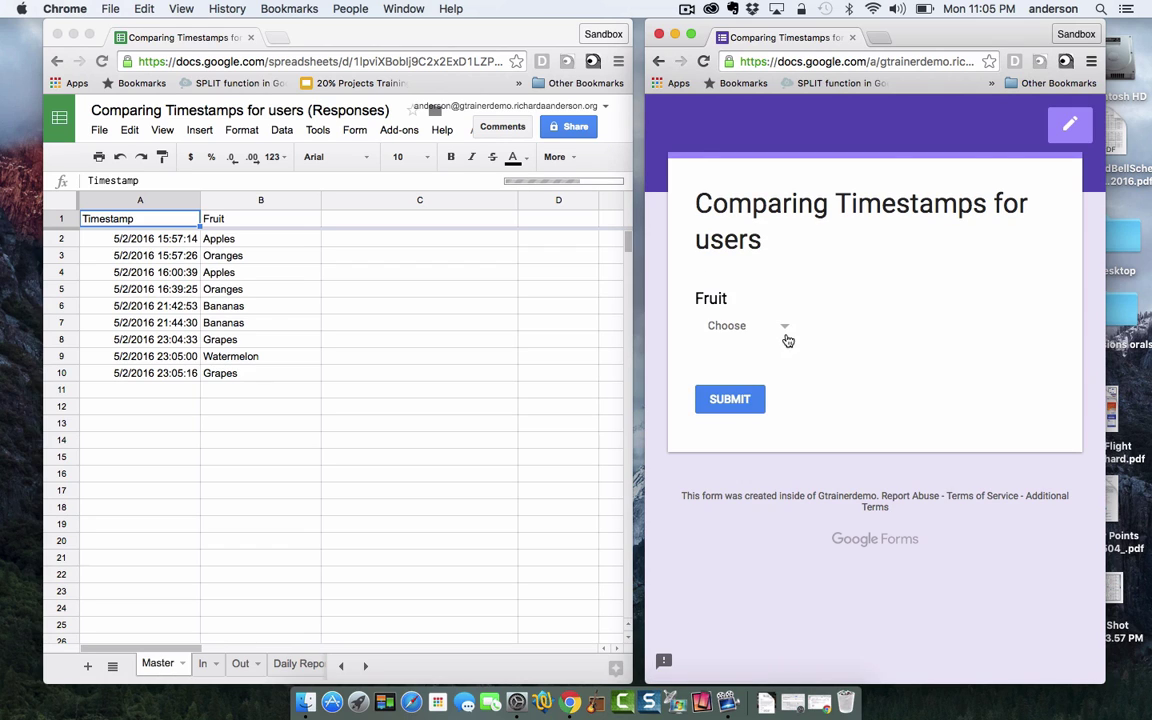
pyautogui.click(786, 326)
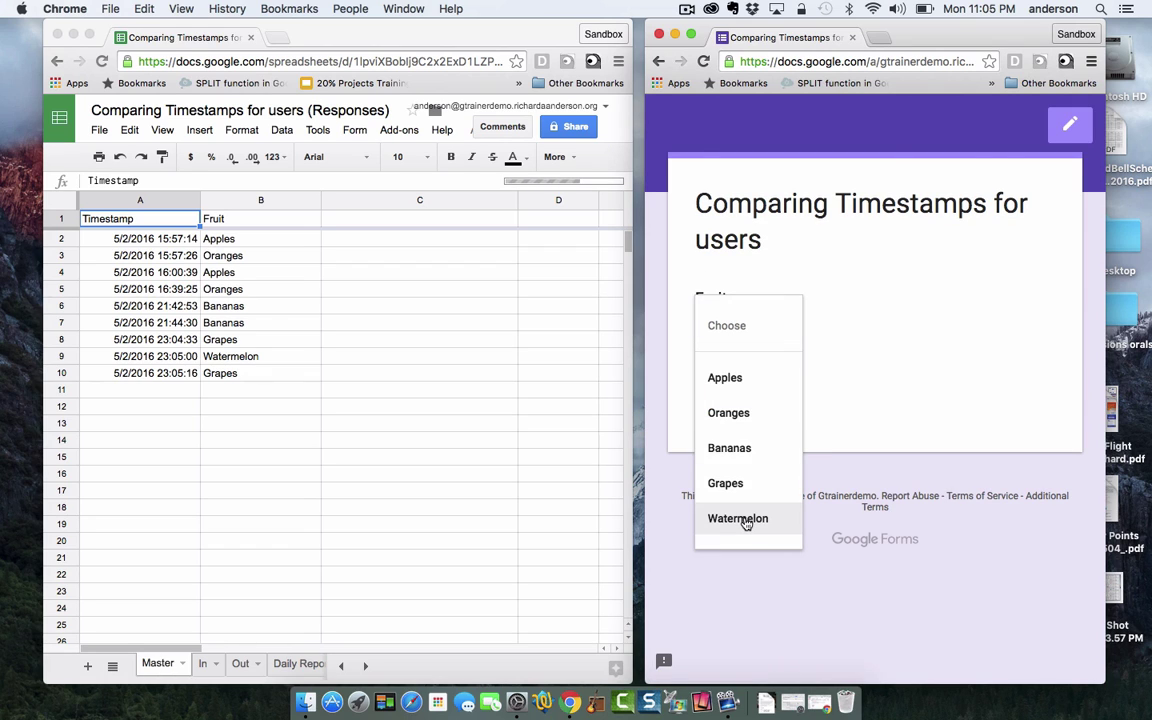
pyautogui.click(747, 518)
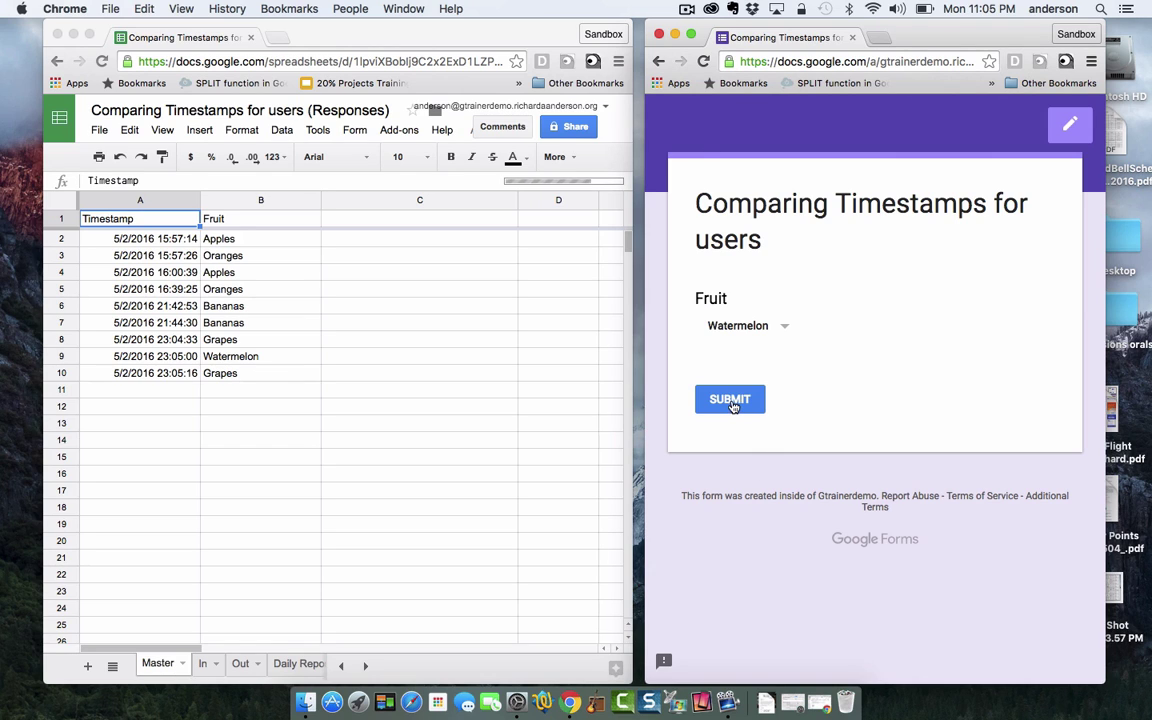
pyautogui.click(734, 404)
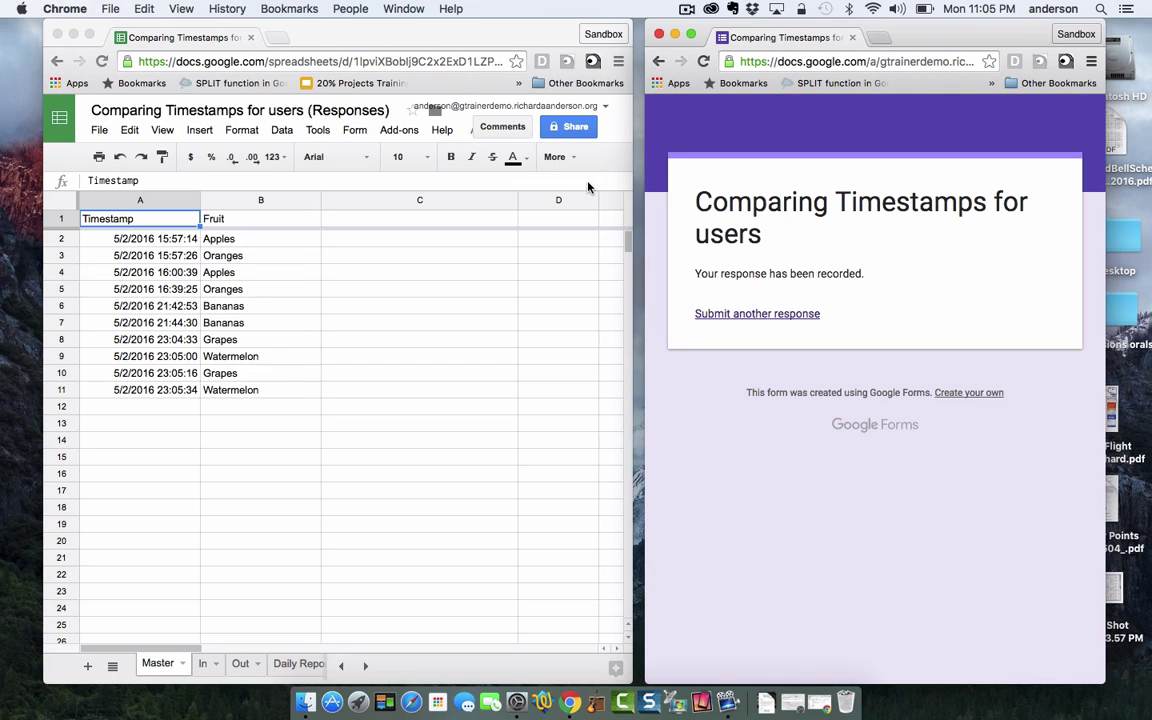
# Step: Check the Grapes and Watermelon durations on the Daily Report sheet and widen the spreadsheet window over the form window
pyautogui.click(291, 663)
pyautogui.click(300, 664)
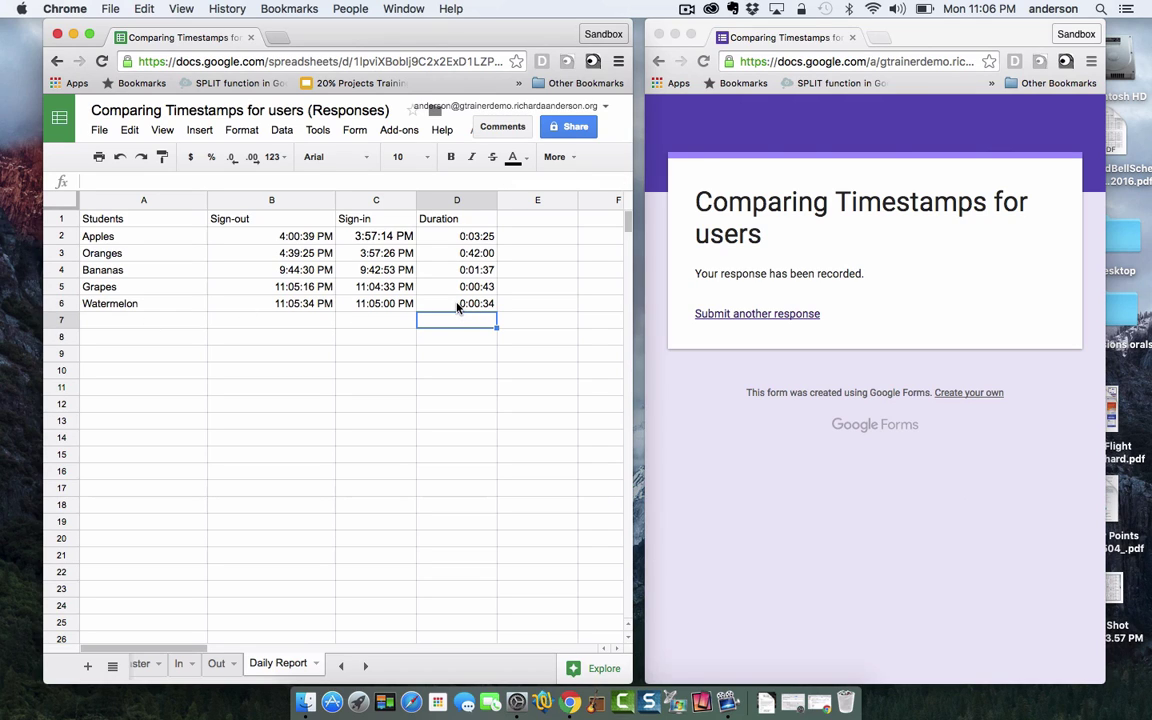
pyautogui.click(457, 305)
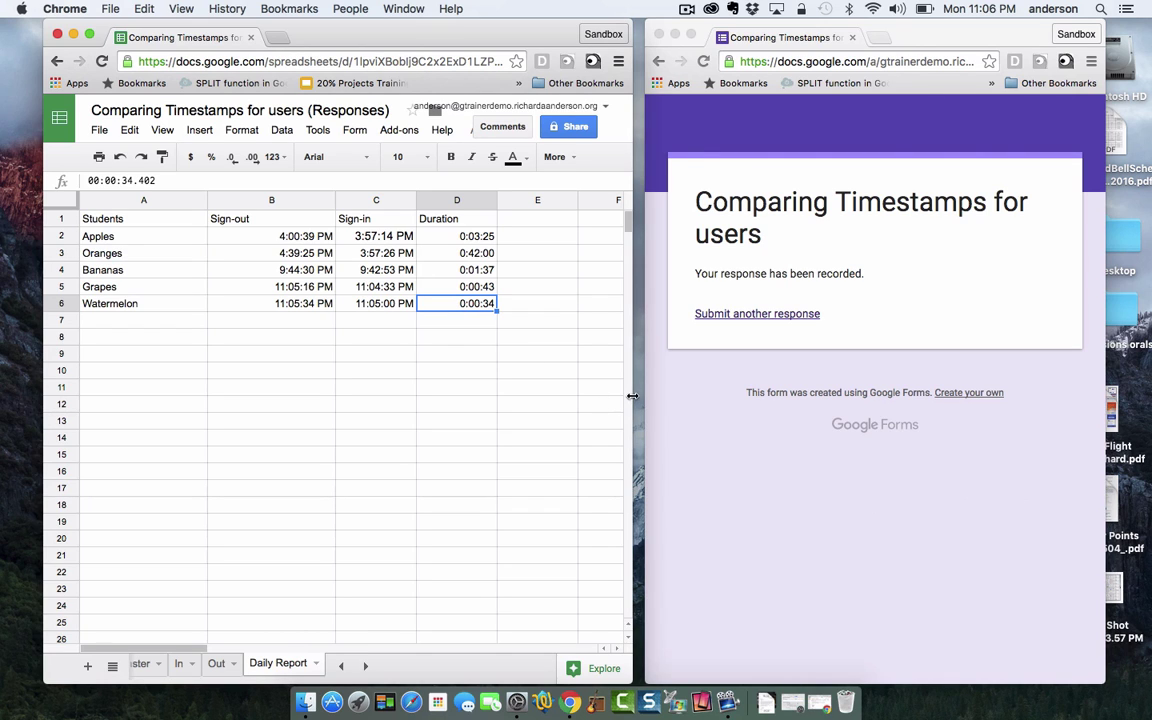
pyautogui.moveTo(632, 396); pyautogui.dragTo(863, 427)
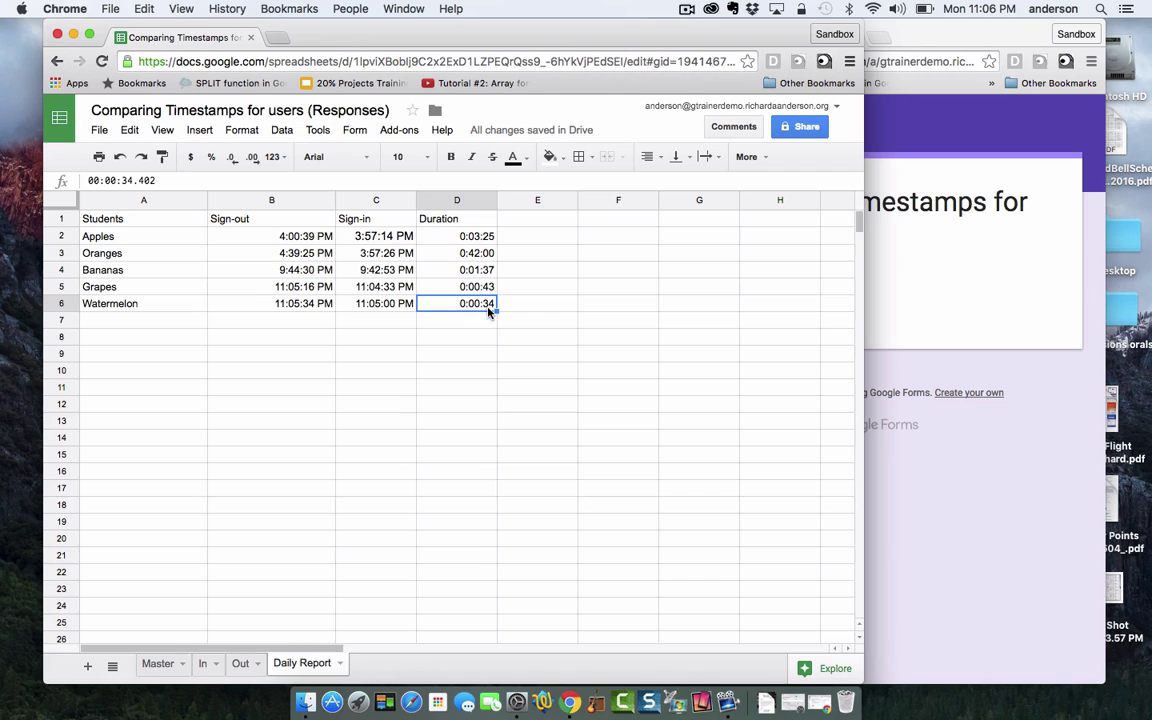